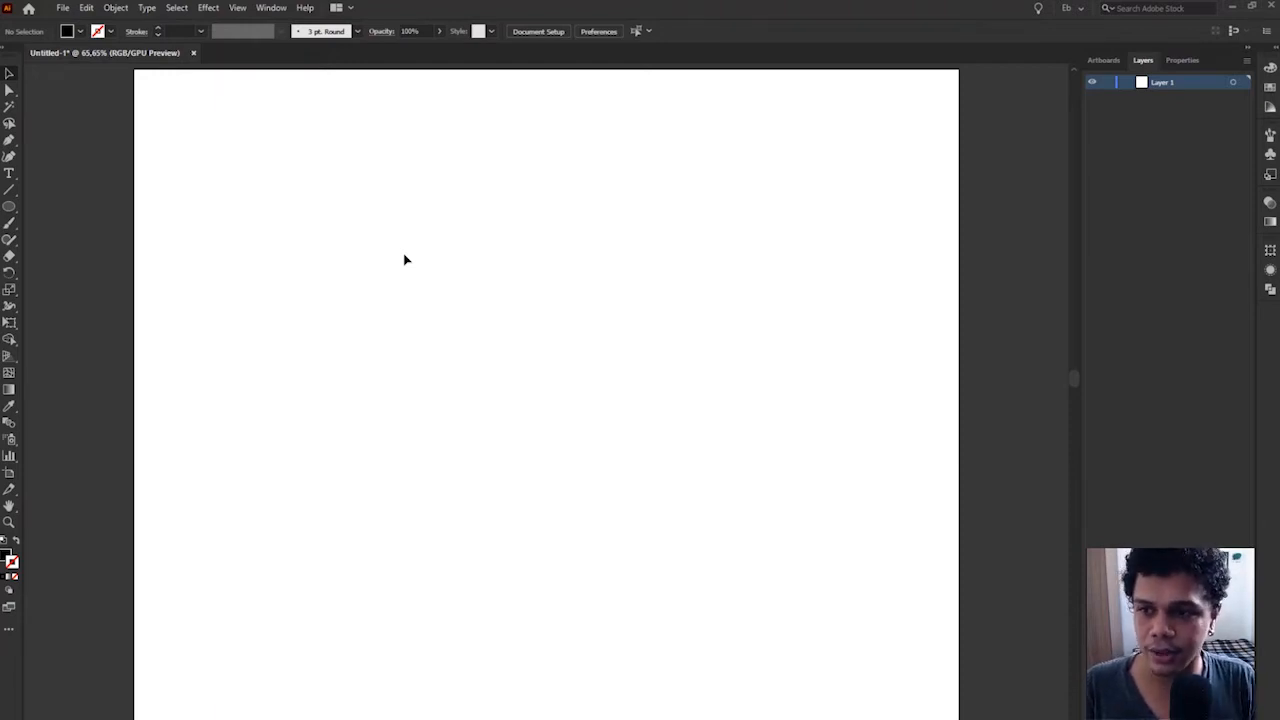
Draw a circle about 266 px wide in the artboard's upper part, with a black outline and no fill
key(l)
drag(383, 141, 557, 317)
key(v)
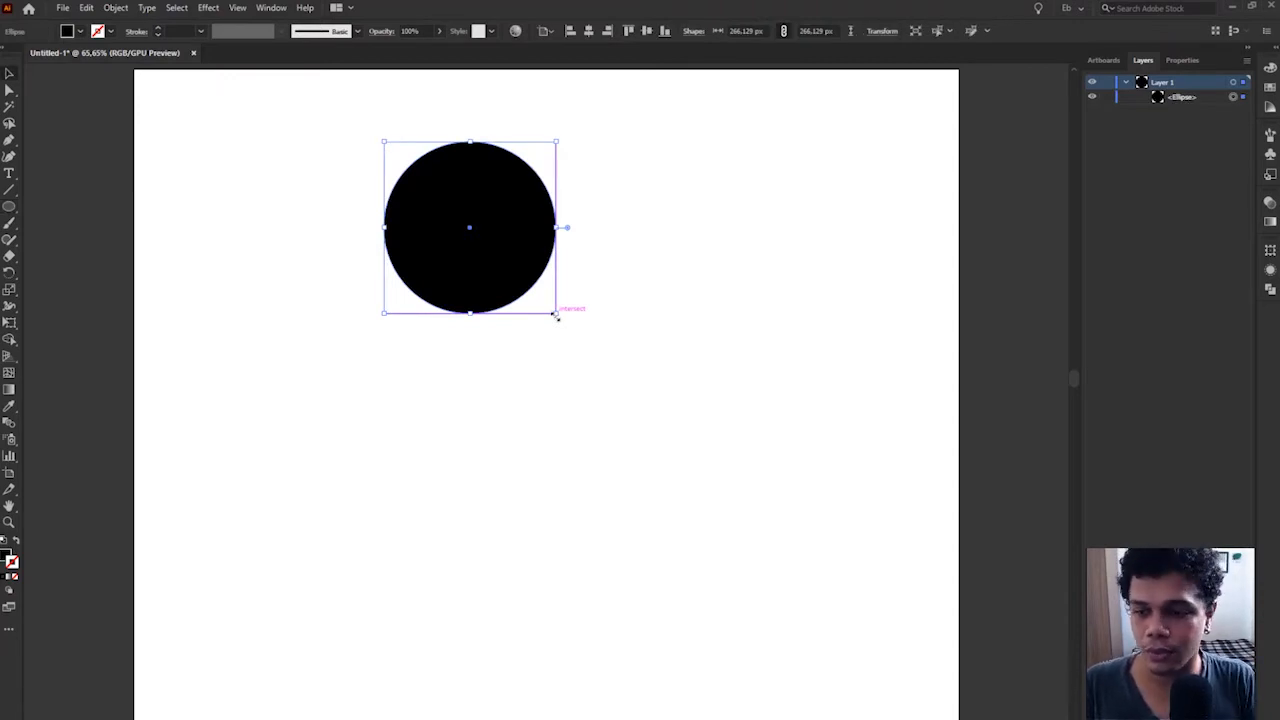
key(shift+x)
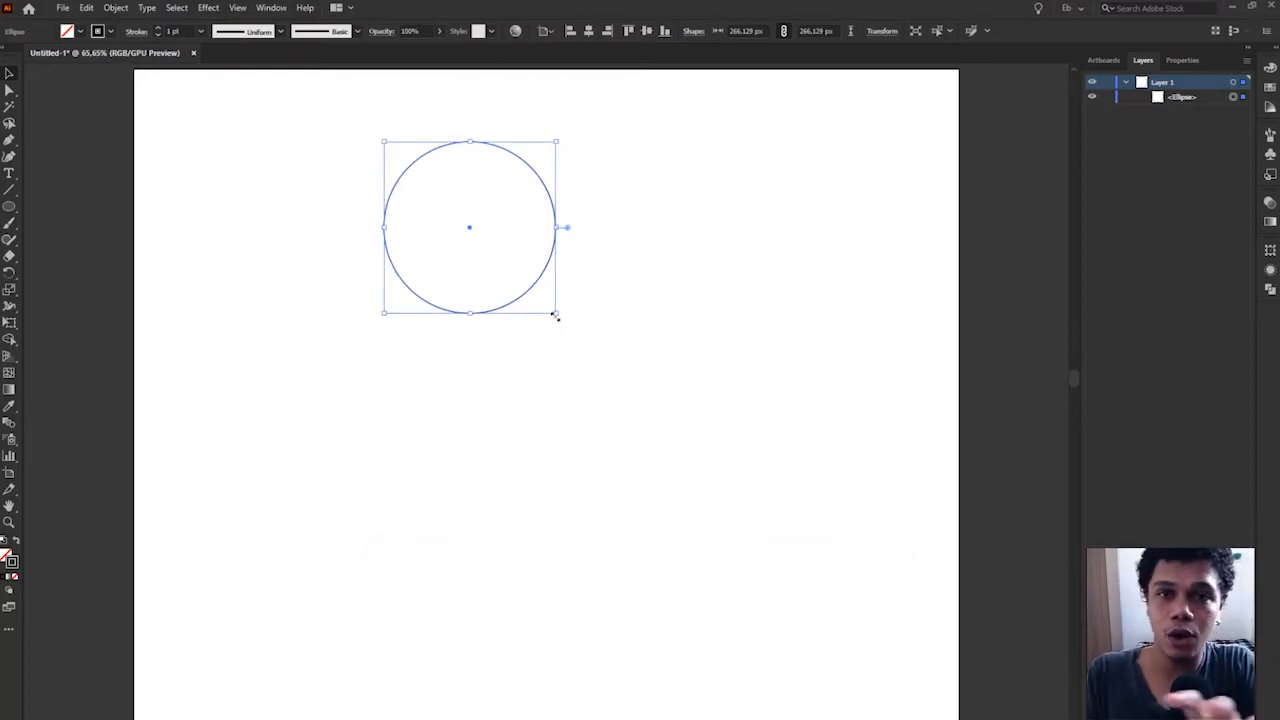
click(647, 313)
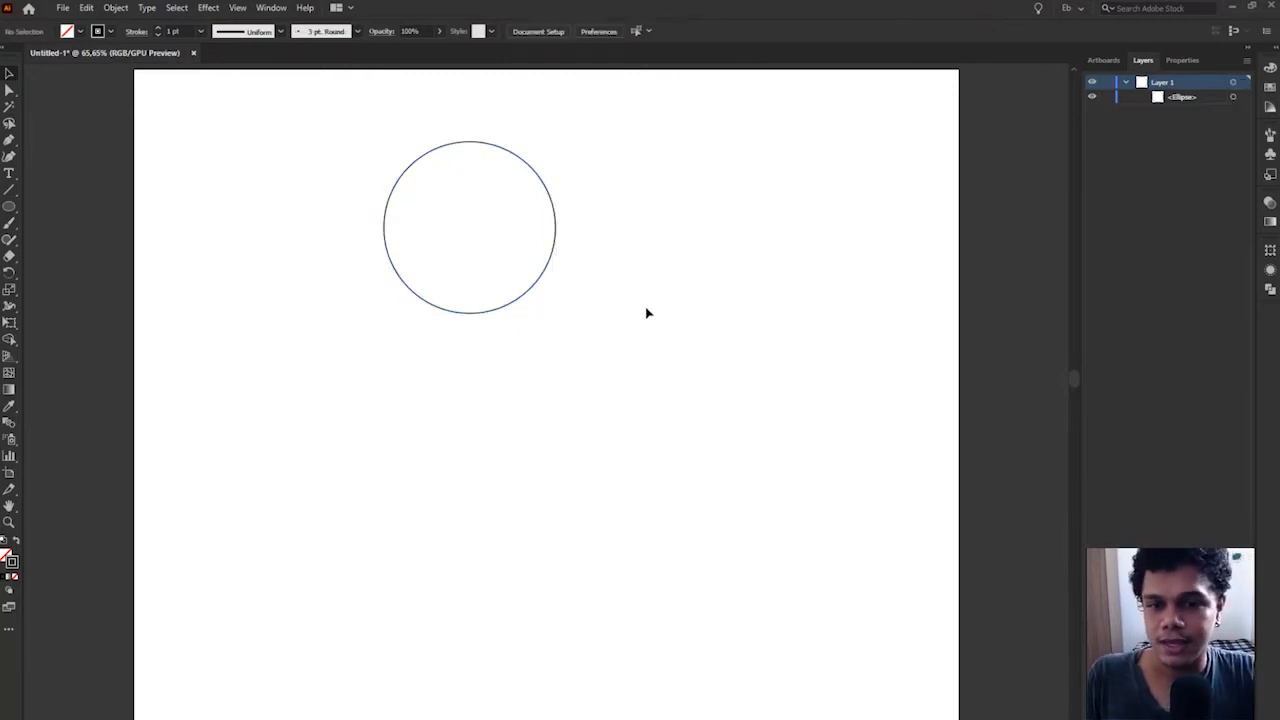
Paste a copy of the circle at the centre of the view, zoom out to compare its placement, and delete the copy
key(ctrl+v)
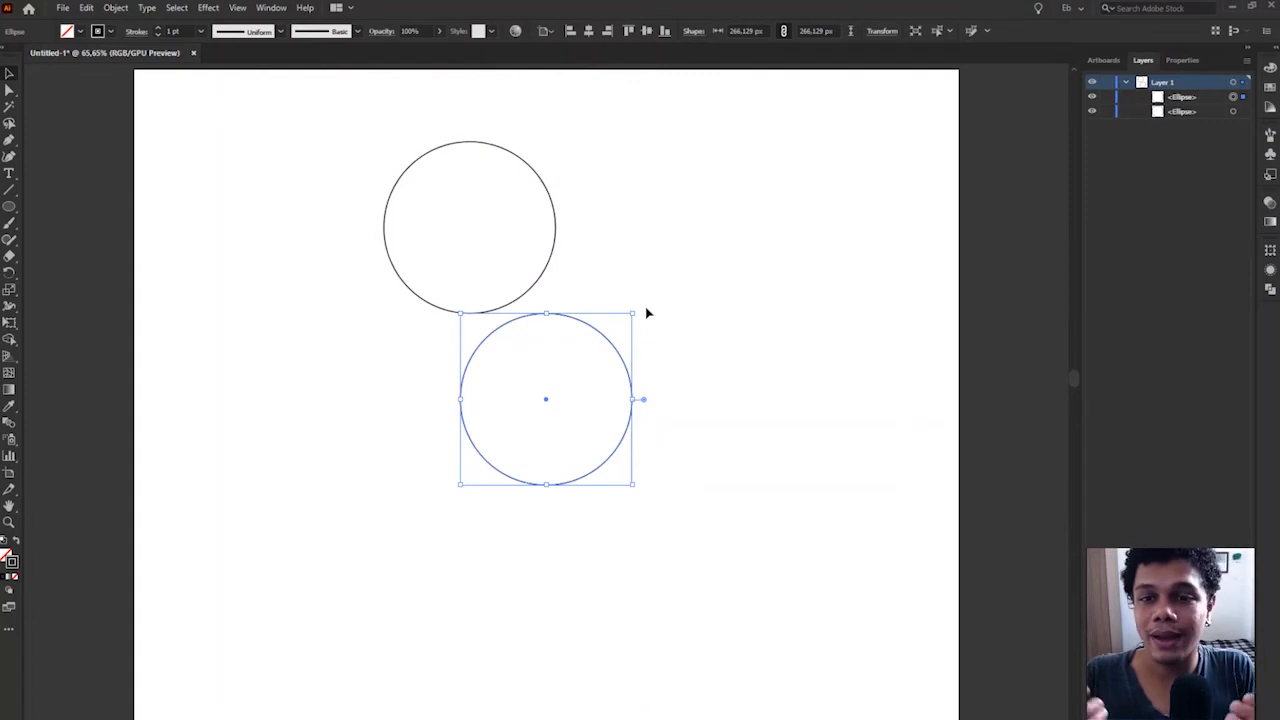
key(ctrl+minus)
key(ctrl+minus)
key(ctrl+minus)
key(ctrl+minus)
key(ctrl+minus)
key(ctrl+minus)
key(ctrl+minus)
key(ctrl+minus)
key(ctrl+minus)
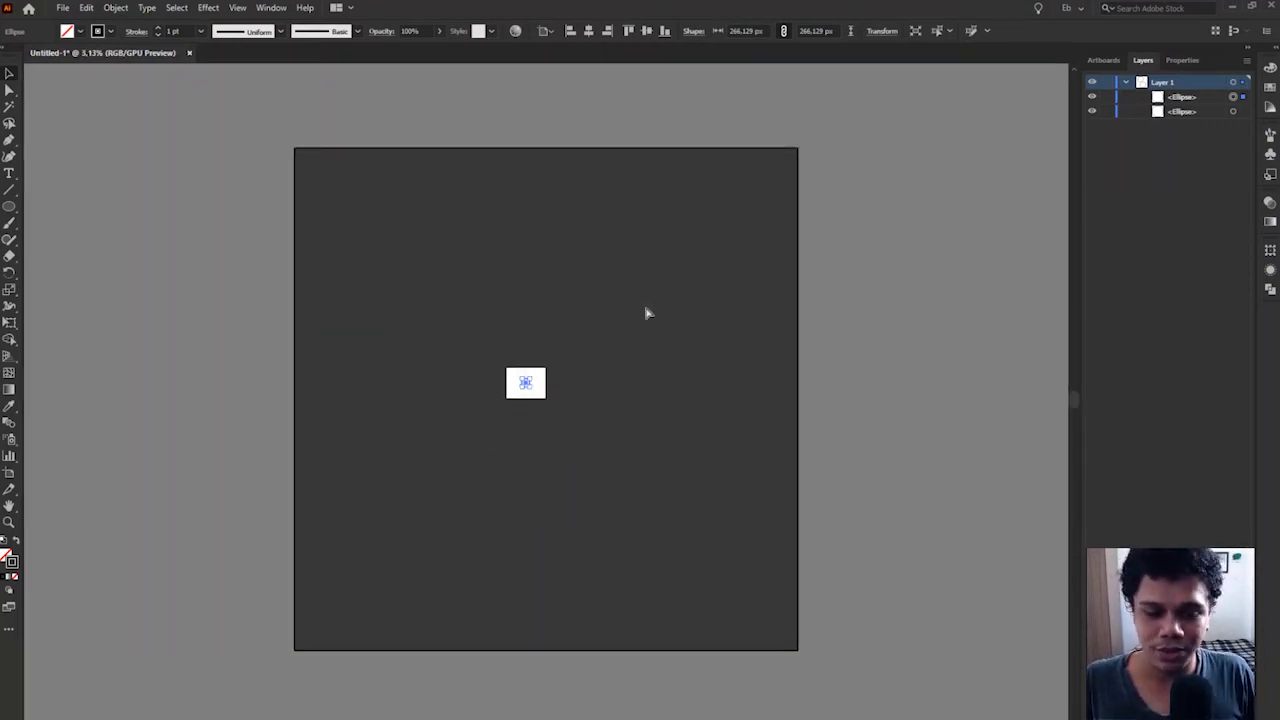
key(ctrl+0)
key(Delete)
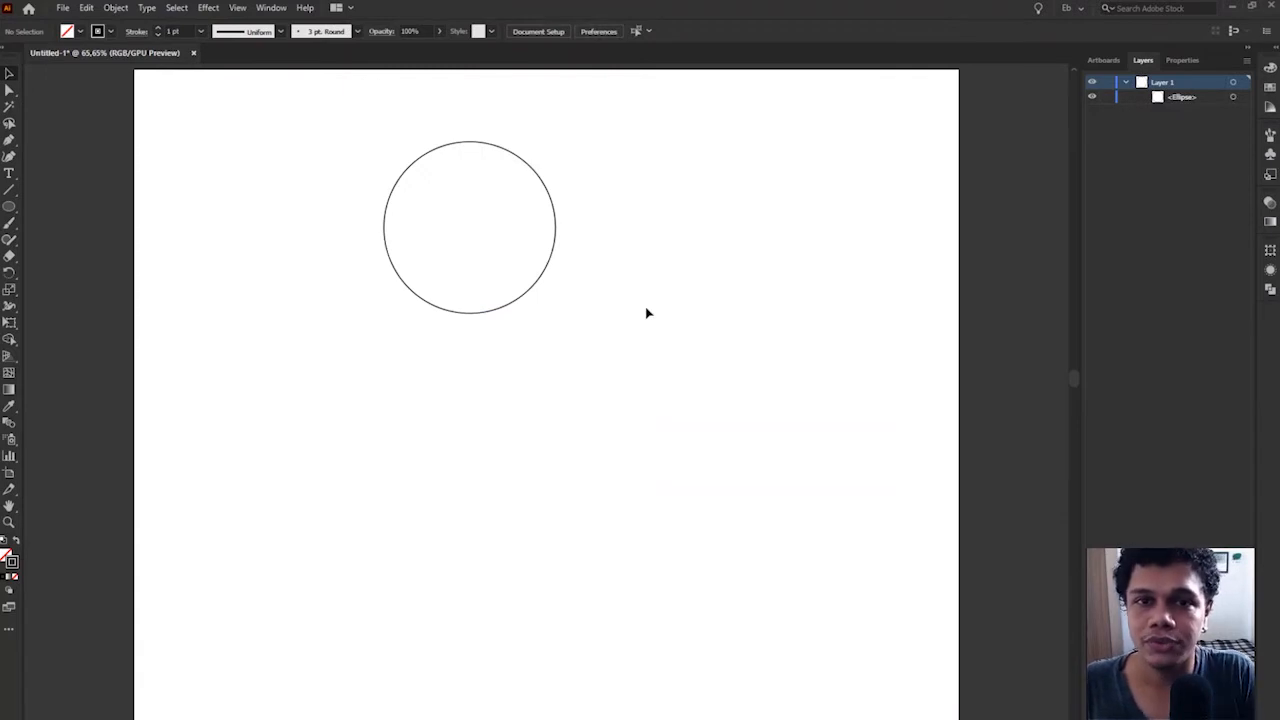
Try pasting copies of the circle in front and in back of the original, deleting each copy
key(ctrl+f)
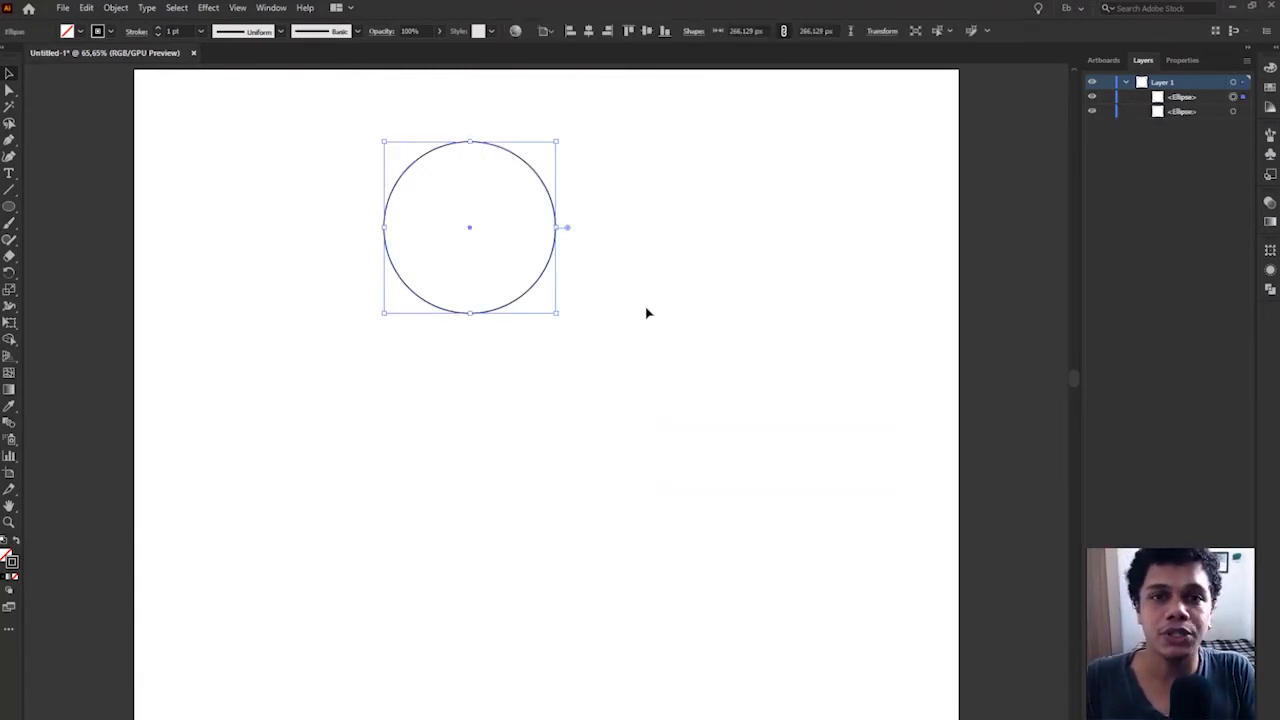
key(Delete)
key(ctrl+b)
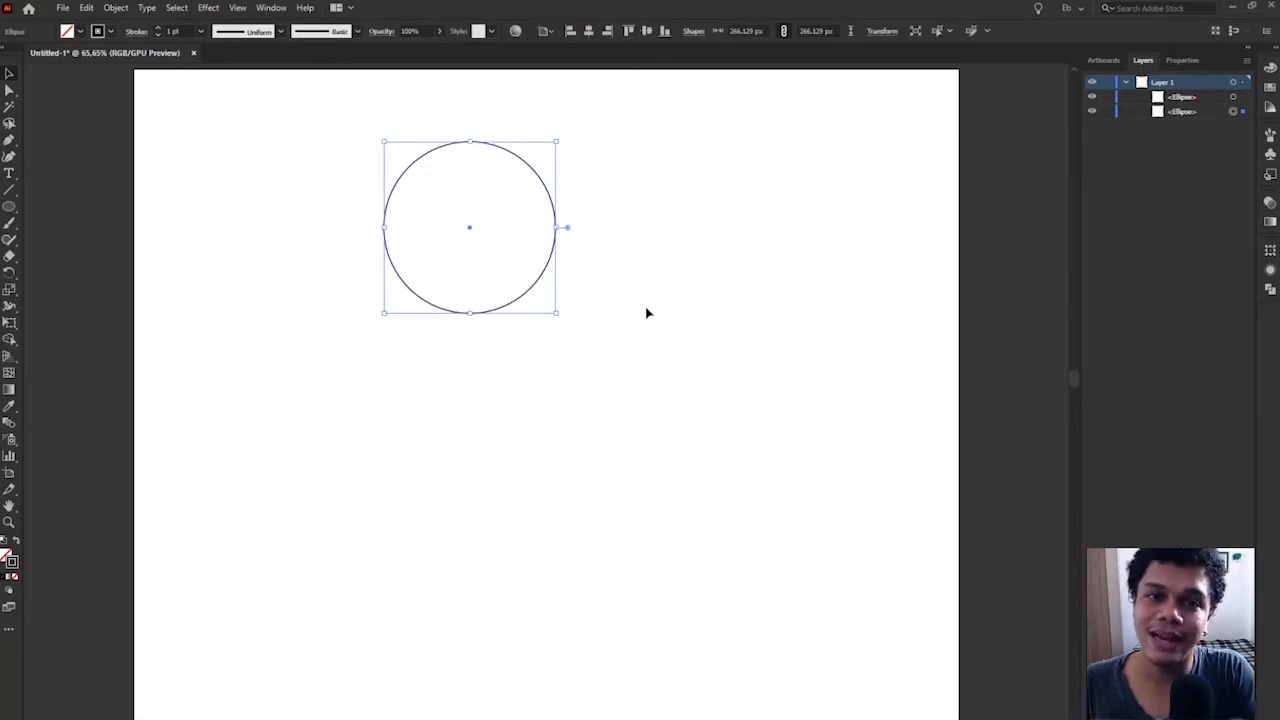
key(Delete)
key(ctrl+f)
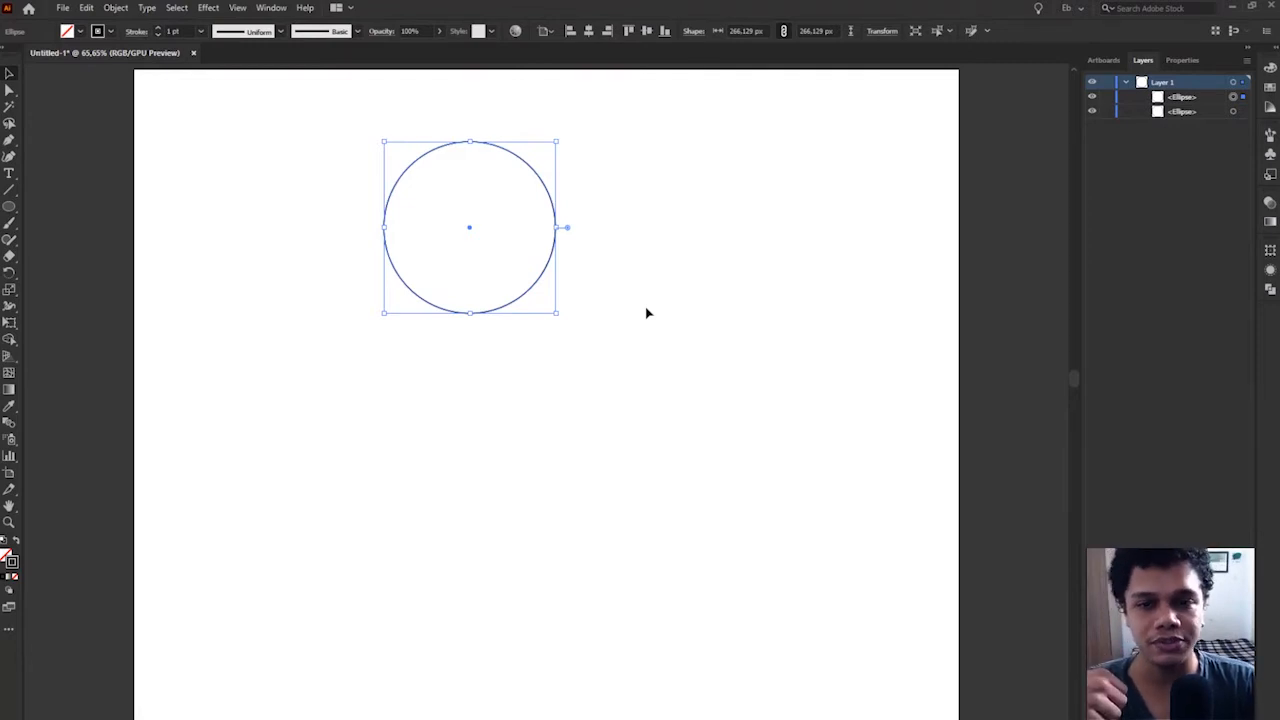
key(Delete)
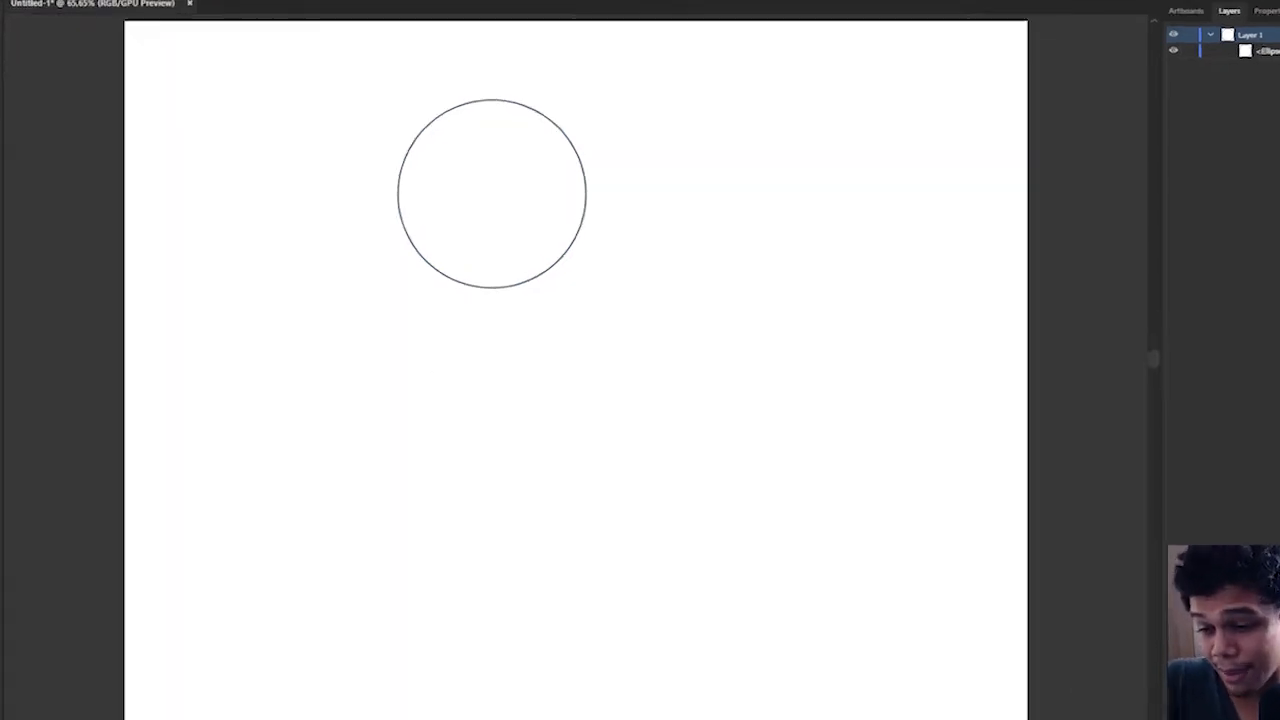
Keep Draw Normal as the drawing mode and give the circle a white fill
click(10, 517)
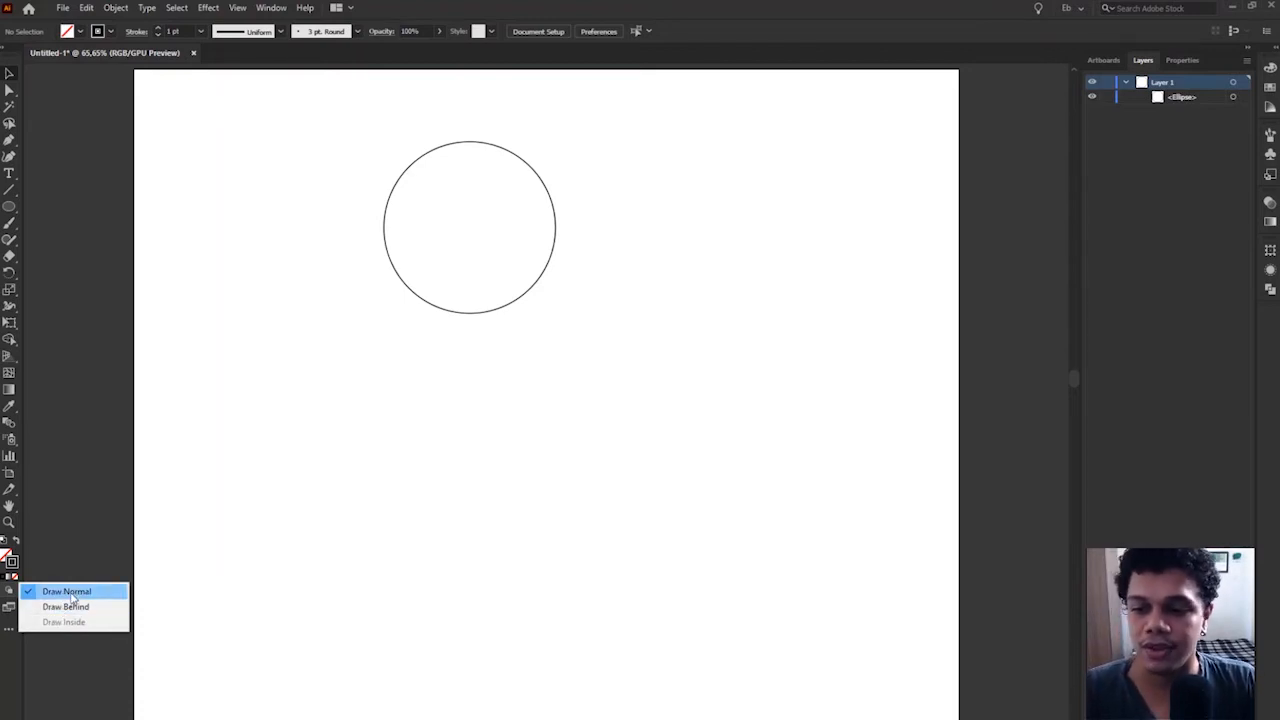
click(72, 595)
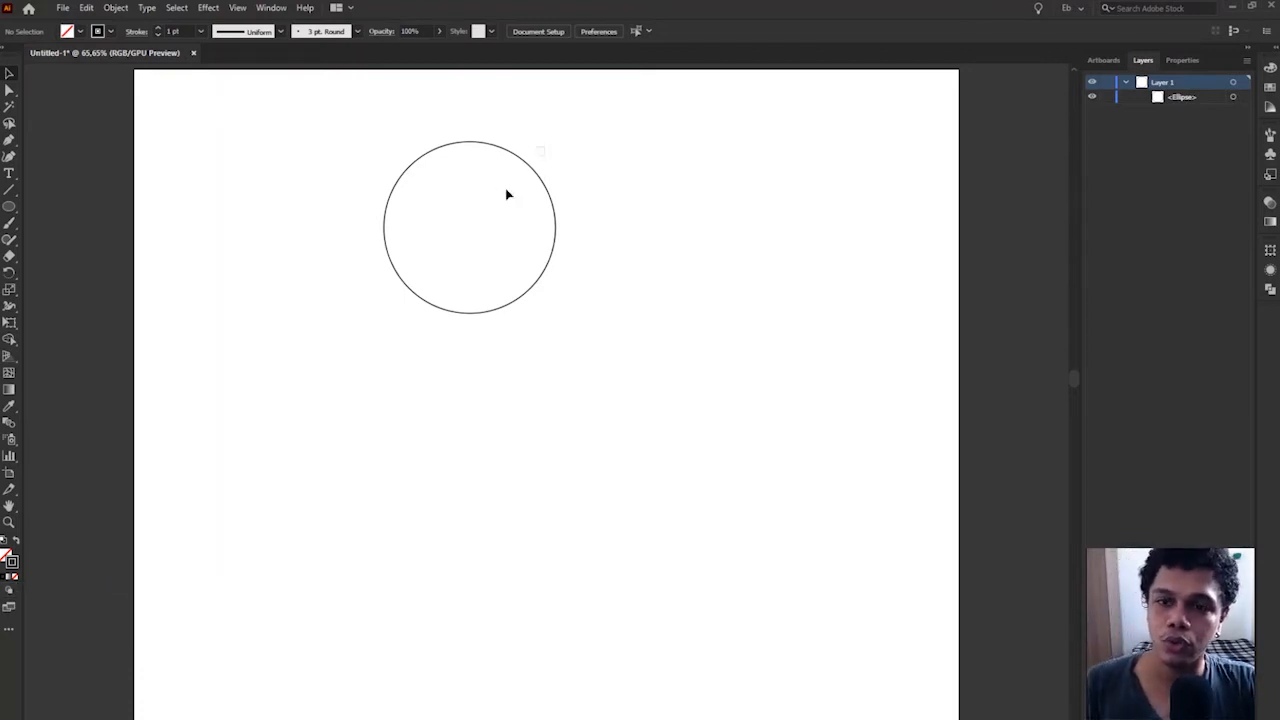
click(476, 227)
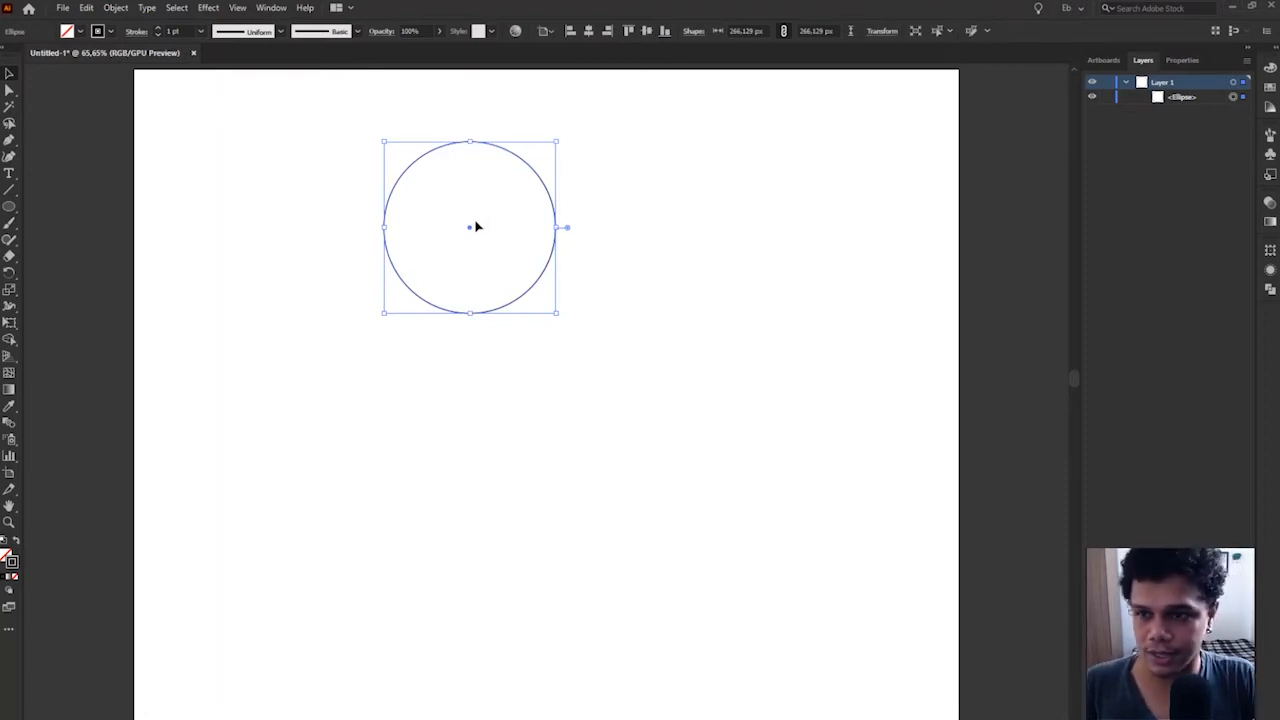
key(shift+x)
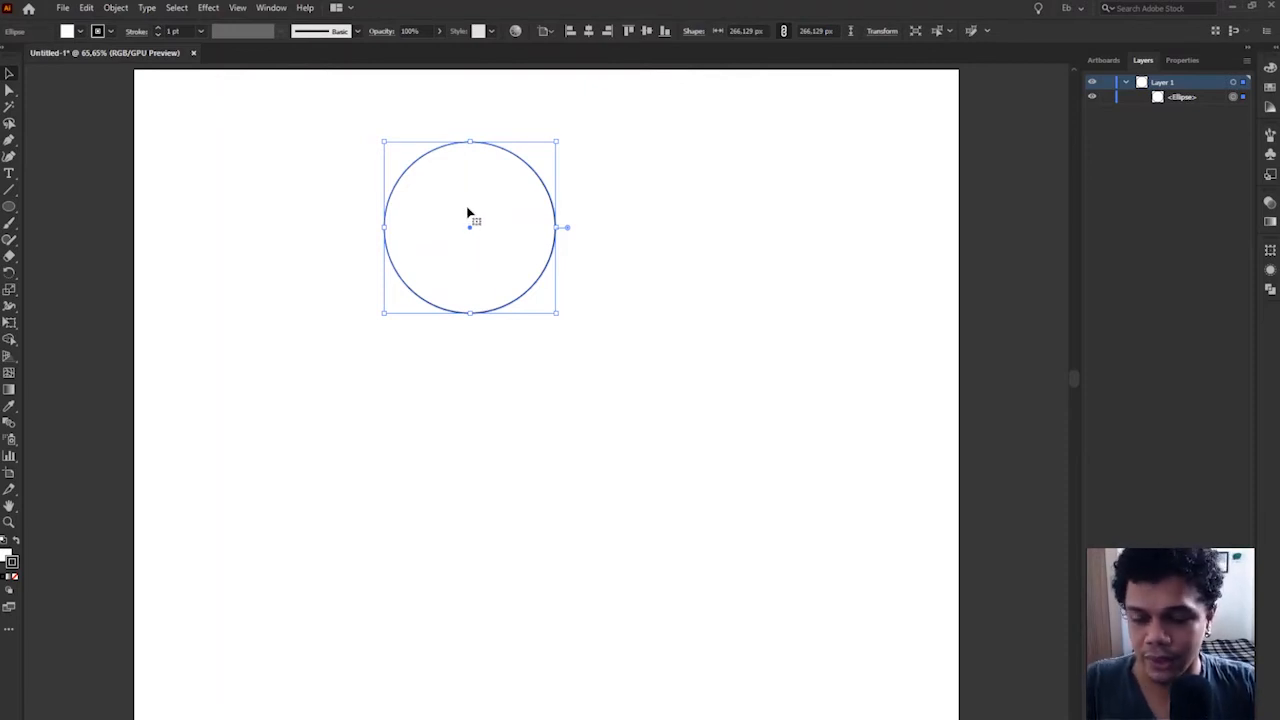
Try duplicating the circle repeatedly in a curved trail, and undo all the copies
drag(470, 215, 700, 283)
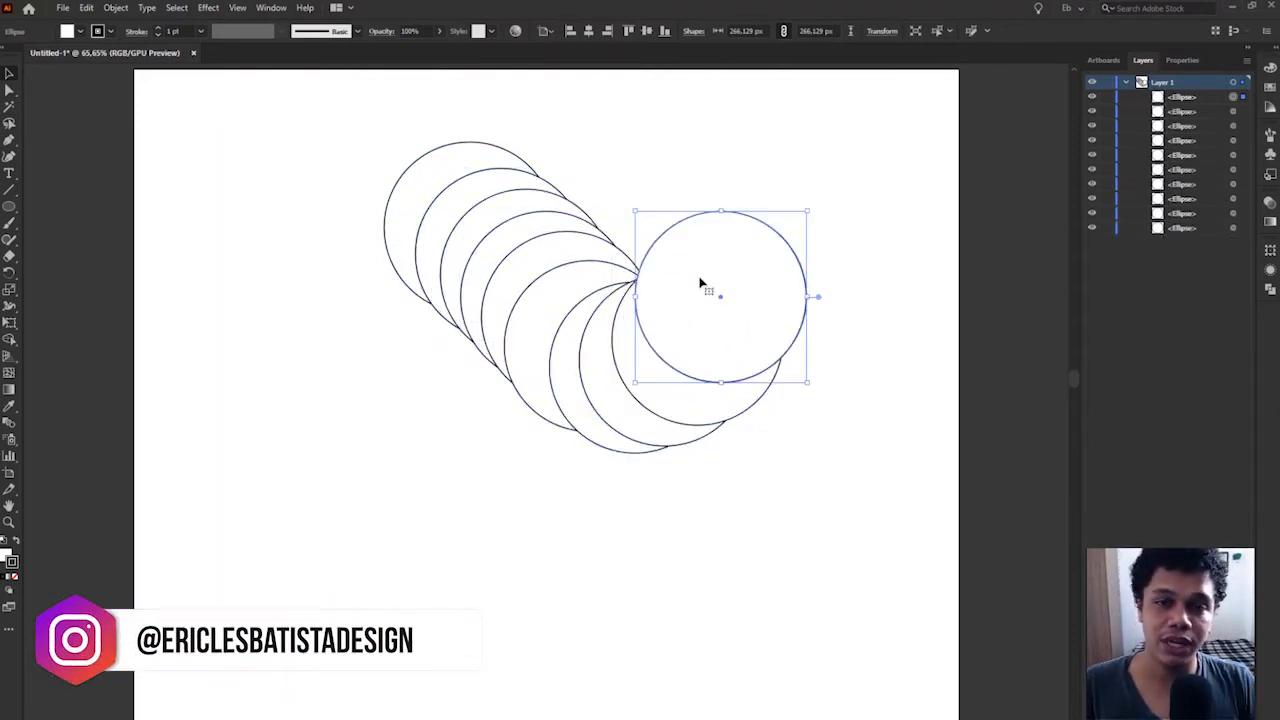
drag(700, 283, 541, 282)
key(ctrl+z)
key(ctrl+z)
key(ctrl+z)
key(ctrl+z)
key(ctrl+z)
key(ctrl+z)
key(ctrl+z)
key(ctrl+z)
key(ctrl+z)
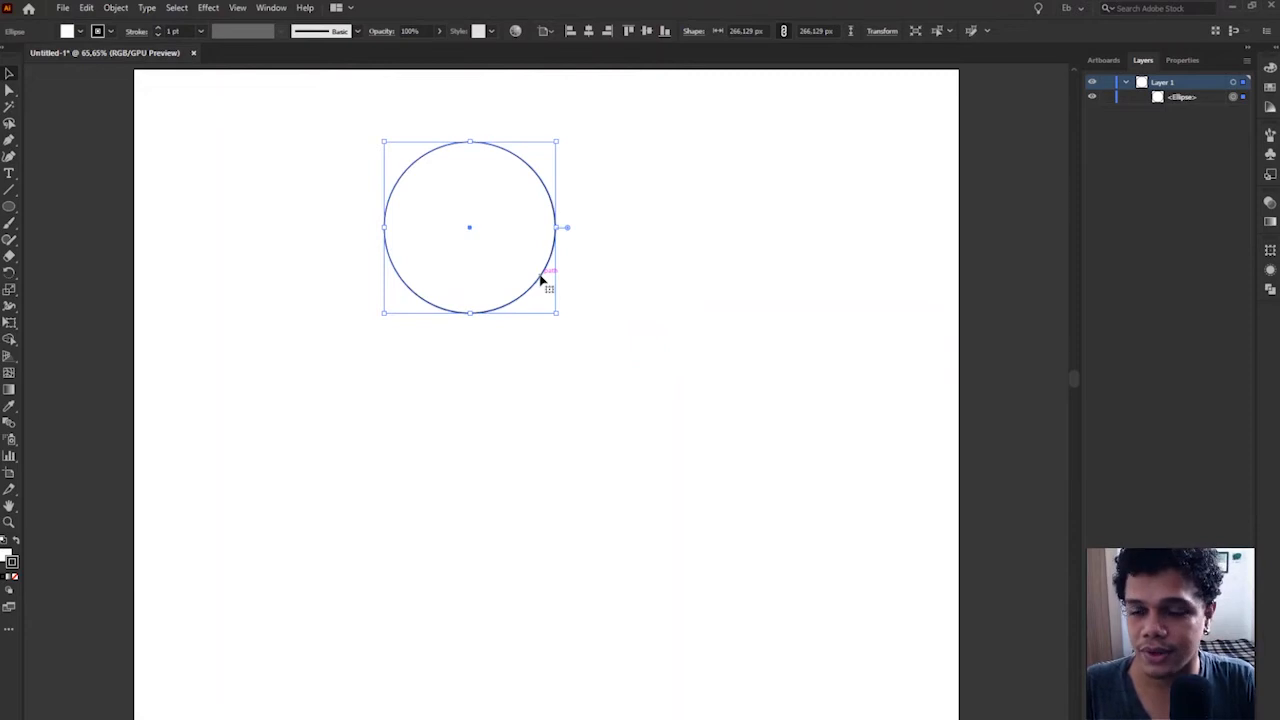
Change the drawing mode to Draw Behind and duplicate the circle several times along a diagonal trail
click(10, 592)
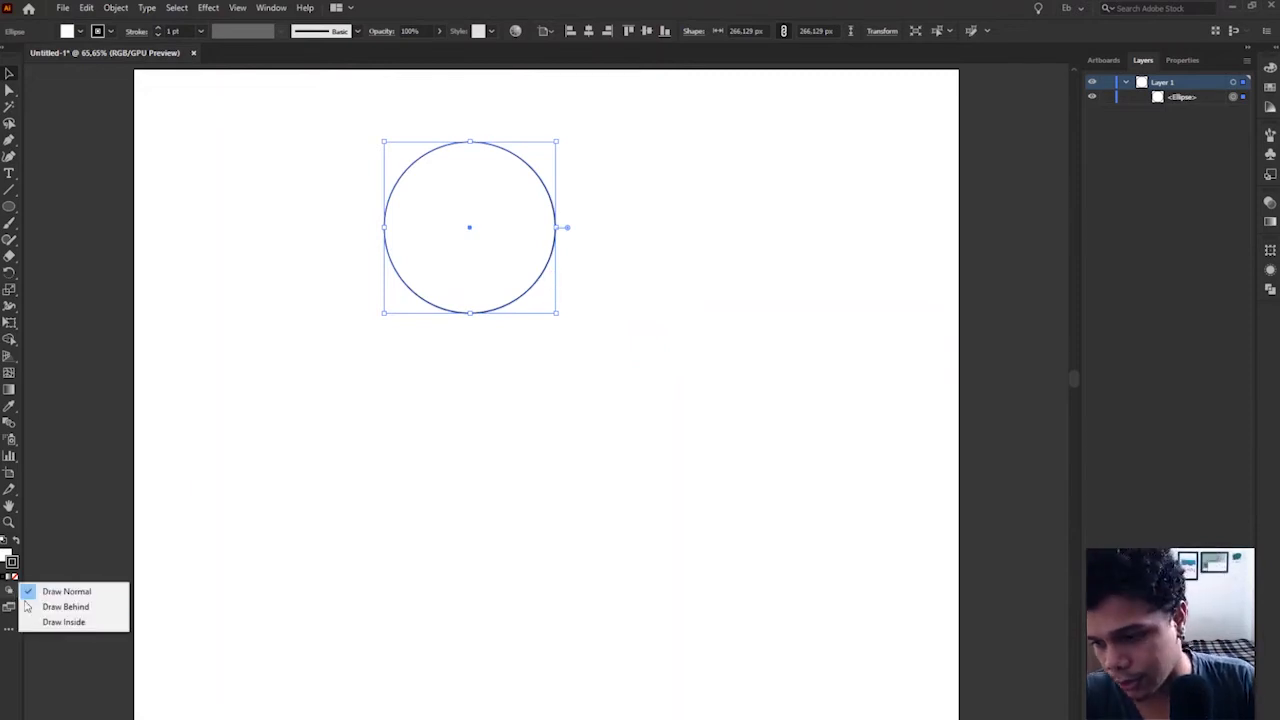
click(65, 607)
click(617, 197)
drag(500, 188, 541, 232)
drag(557, 252, 623, 353)
key(ctrl+d)
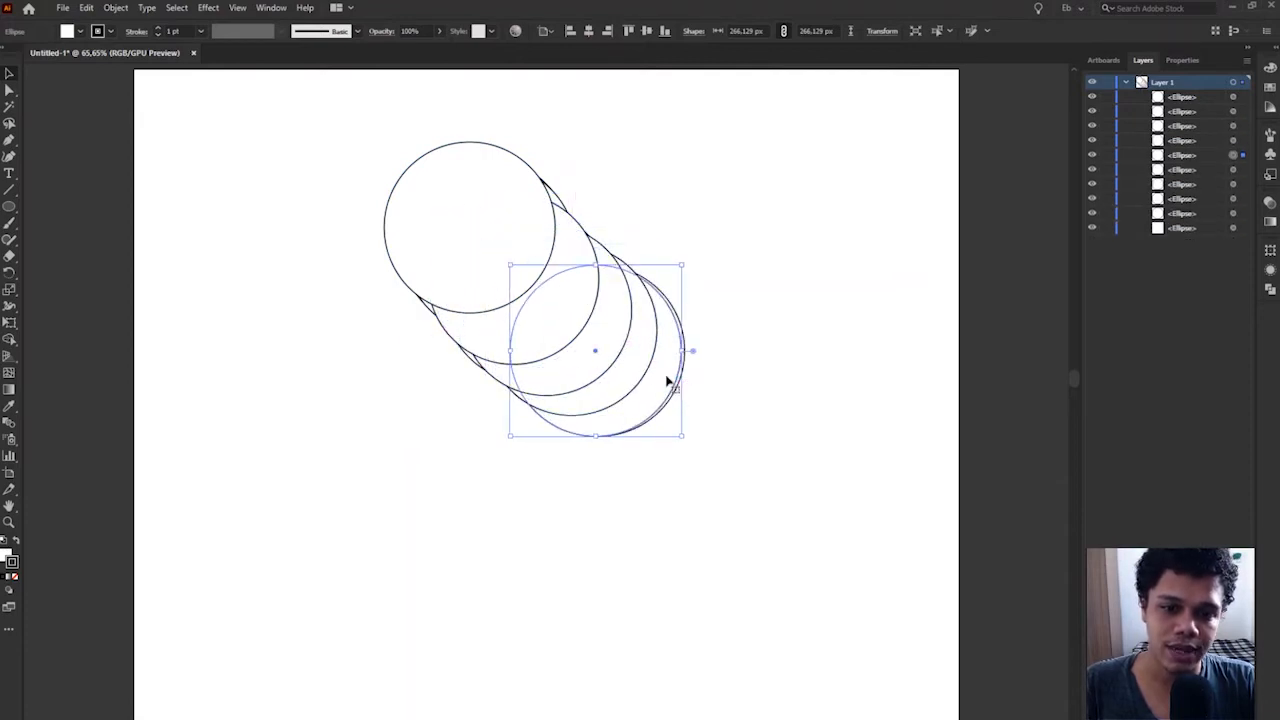
key(ctrl+d)
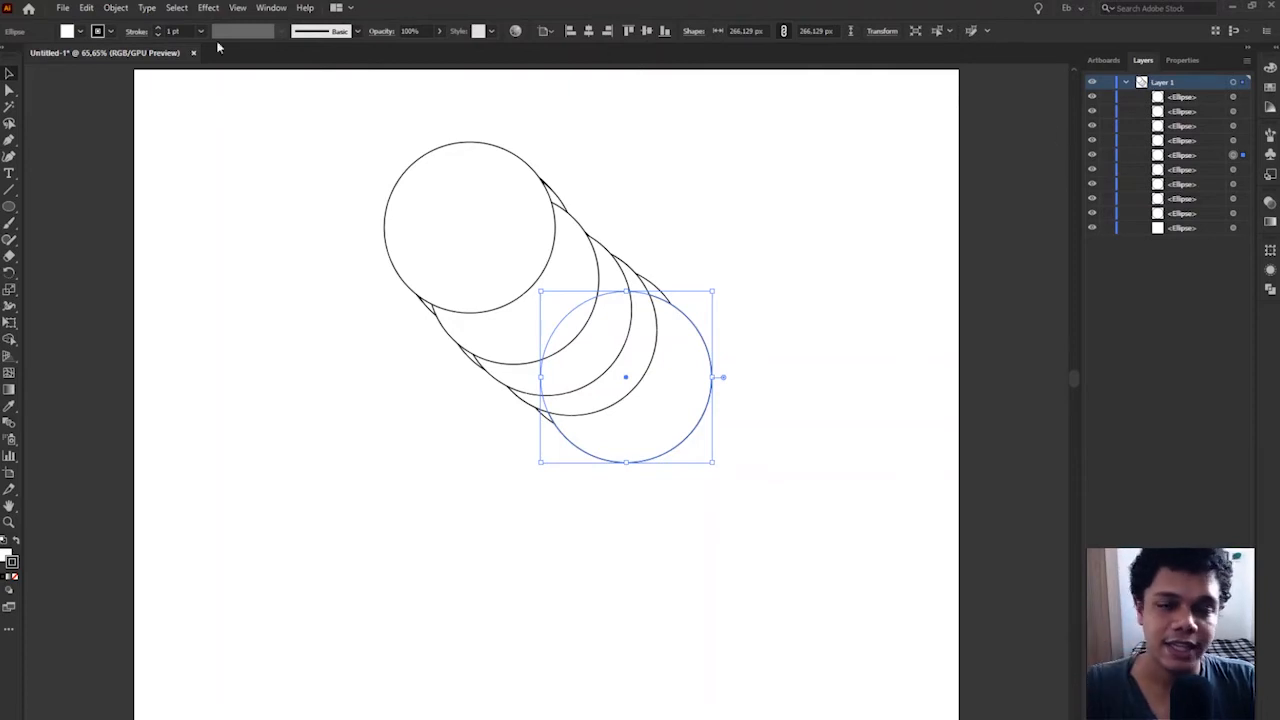
Delete all the circles from the artboard and paste a single circle back at its original position
click(271, 8)
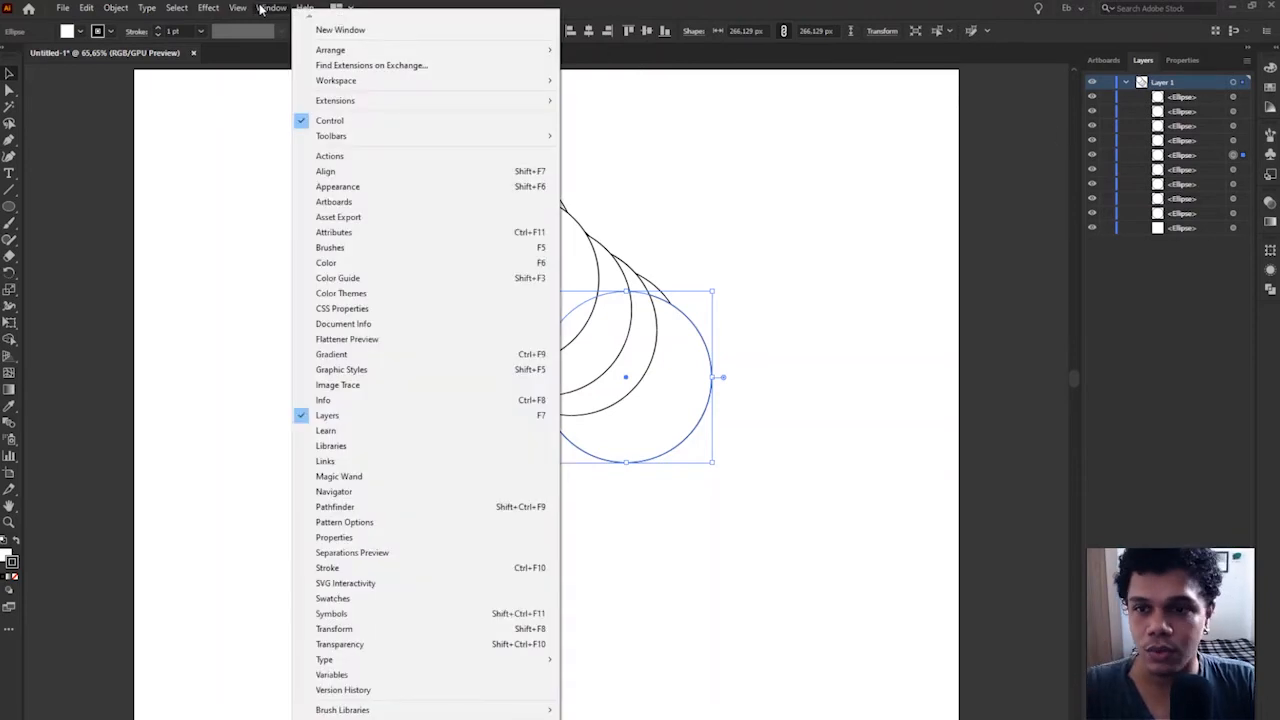
click(355, 421)
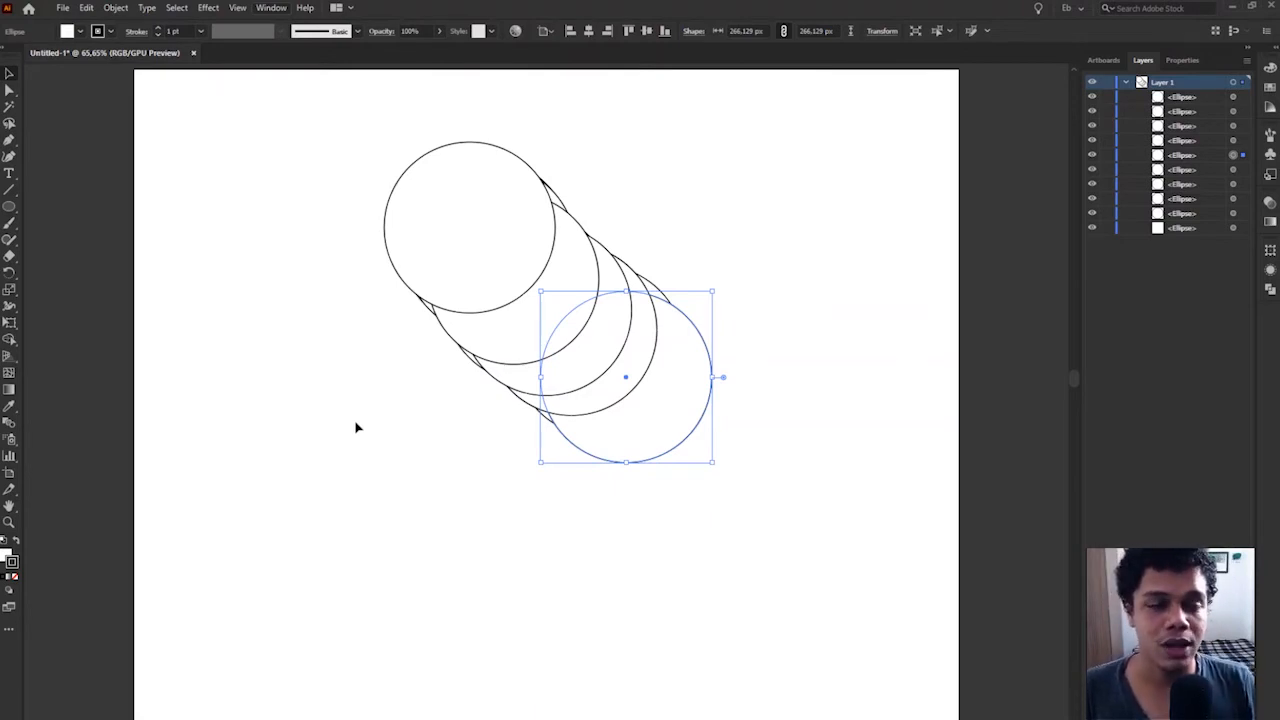
click(447, 198)
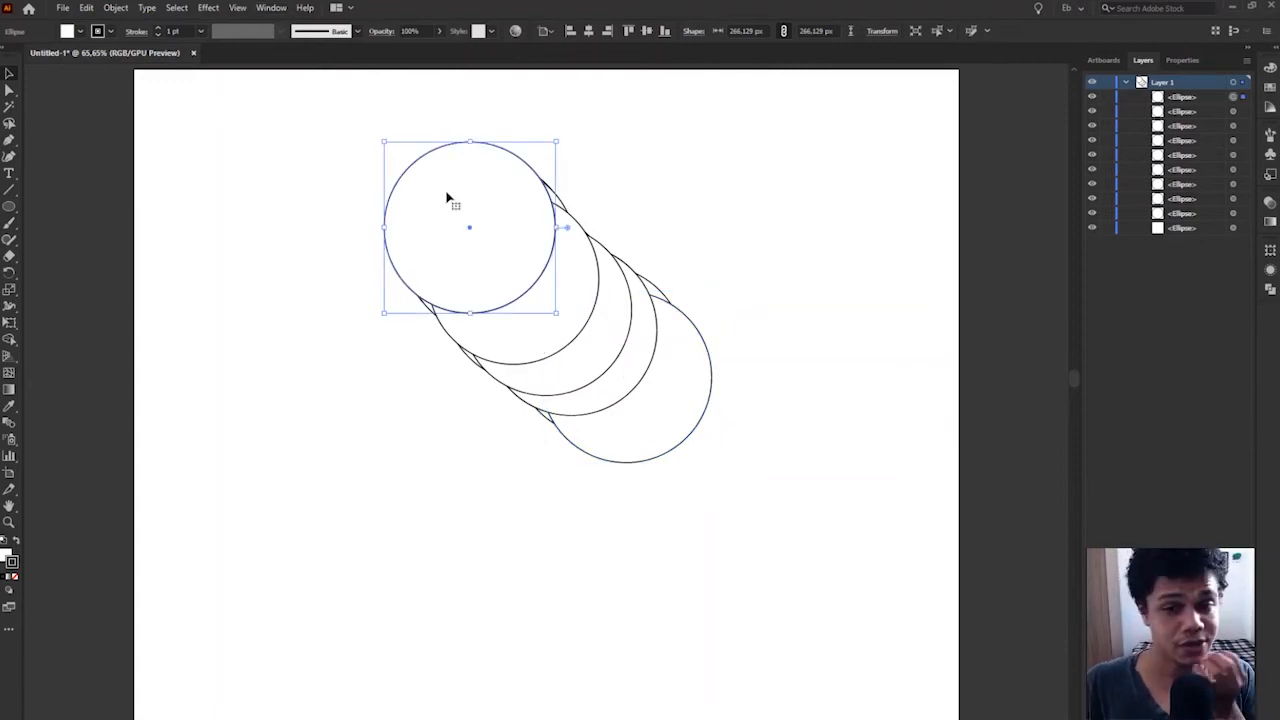
key(Delete)
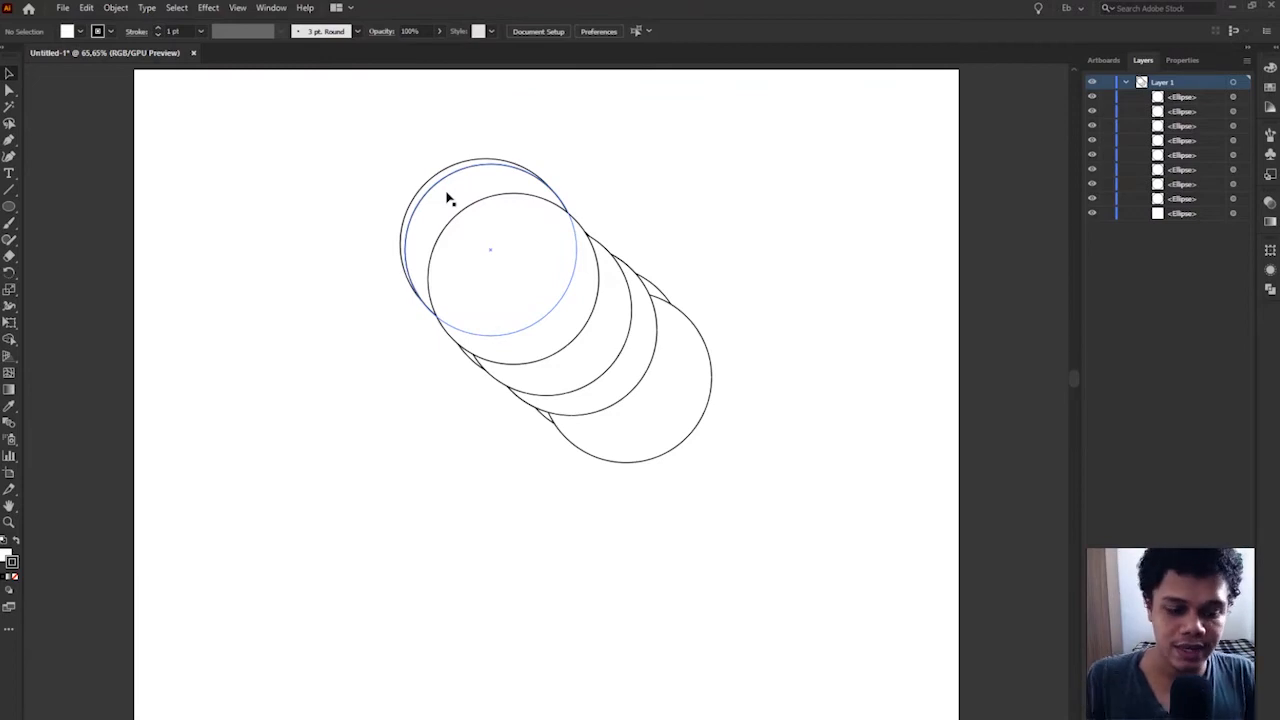
key(ctrl+a)
key(Delete)
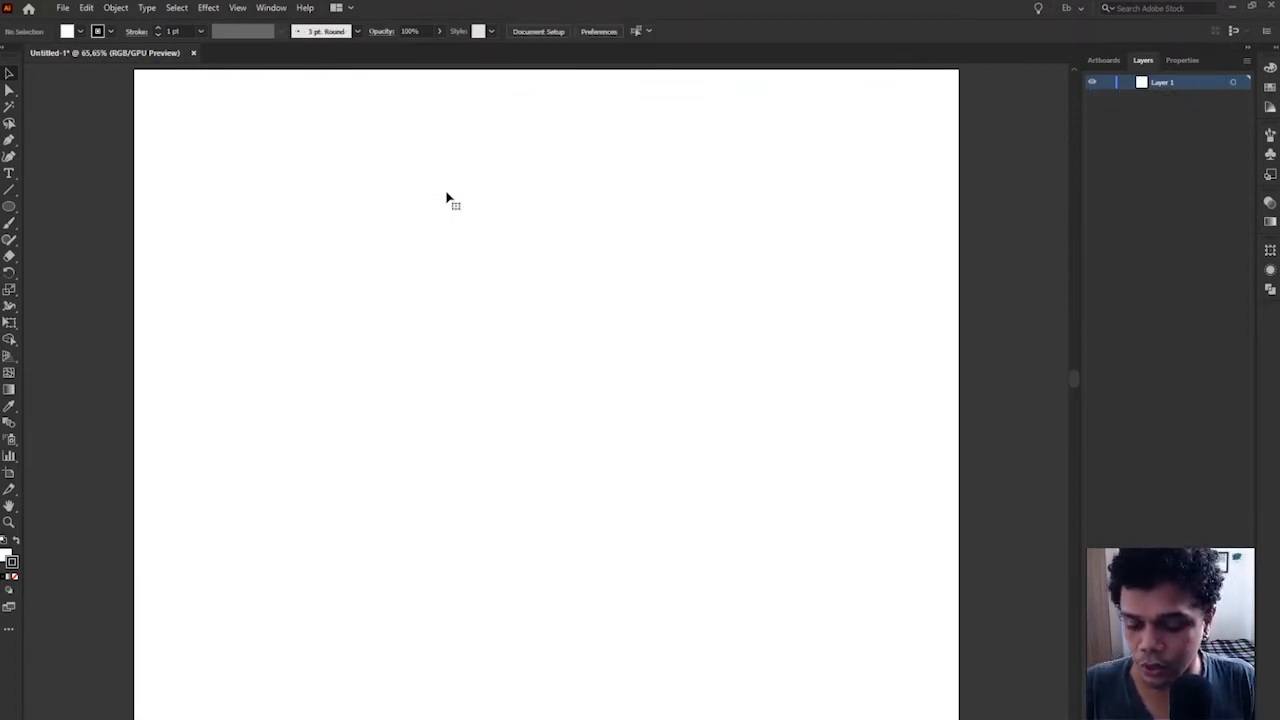
key(ctrl+f)
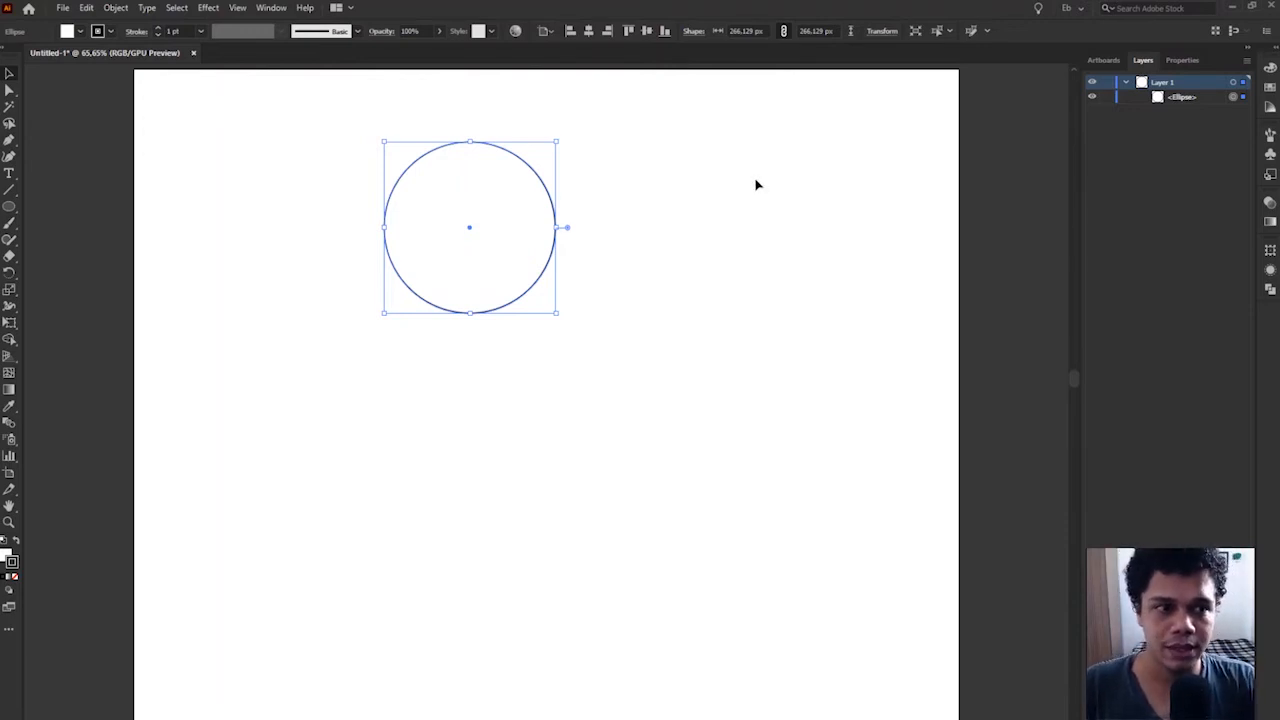
Draw seven squares of different sizes scattered around the circle while in Draw Behind mode
key(m)
drag(642, 133, 693, 184)
drag(619, 246, 702, 328)
drag(741, 204, 861, 323)
drag(767, 386, 844, 463)
drag(480, 424, 591, 535)
drag(271, 231, 305, 264)
drag(341, 323, 379, 338)
drag(208, 372, 287, 450)
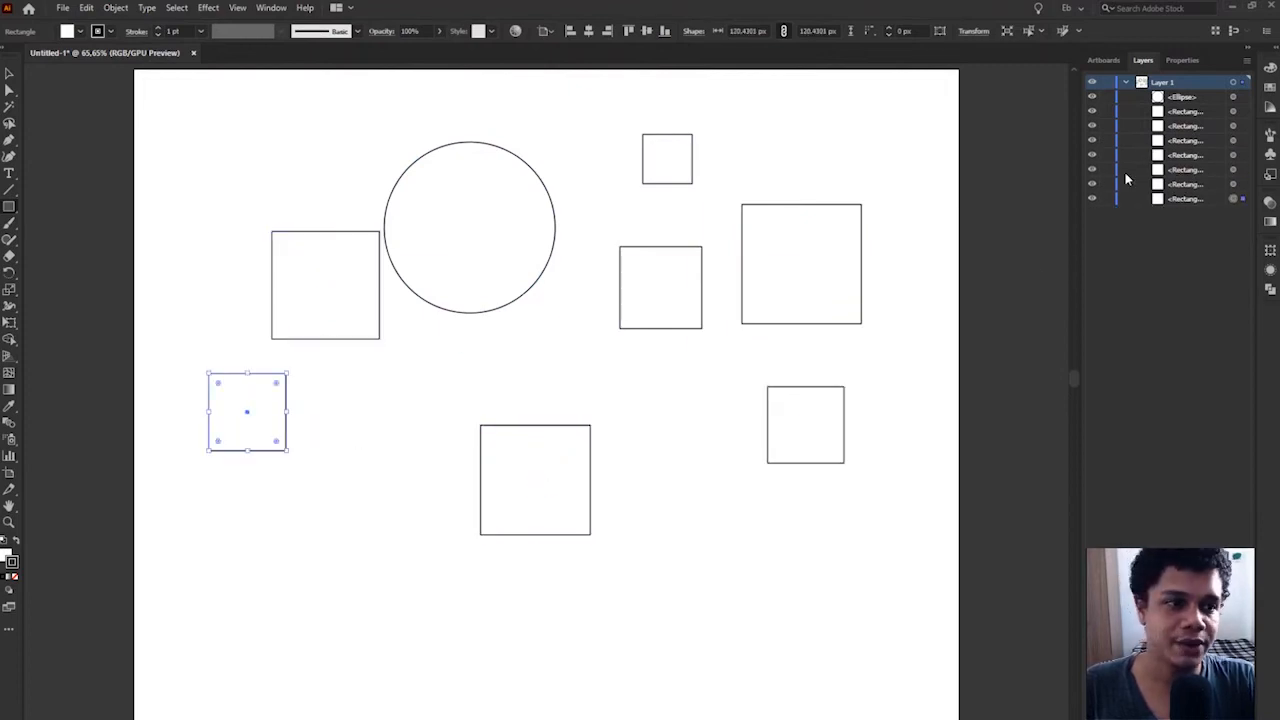
Delete the circle and restore it at its original position at the back of the stack, behind all the squares
key(v)
click(510, 205)
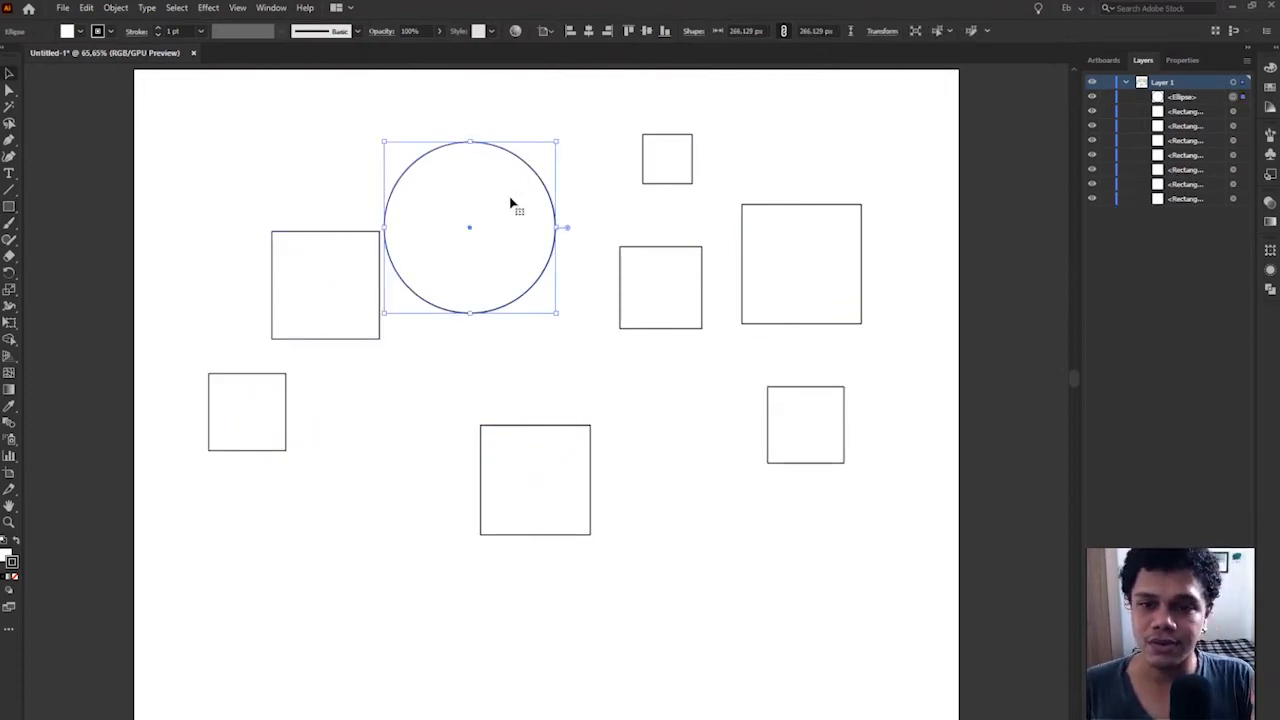
key(Delete)
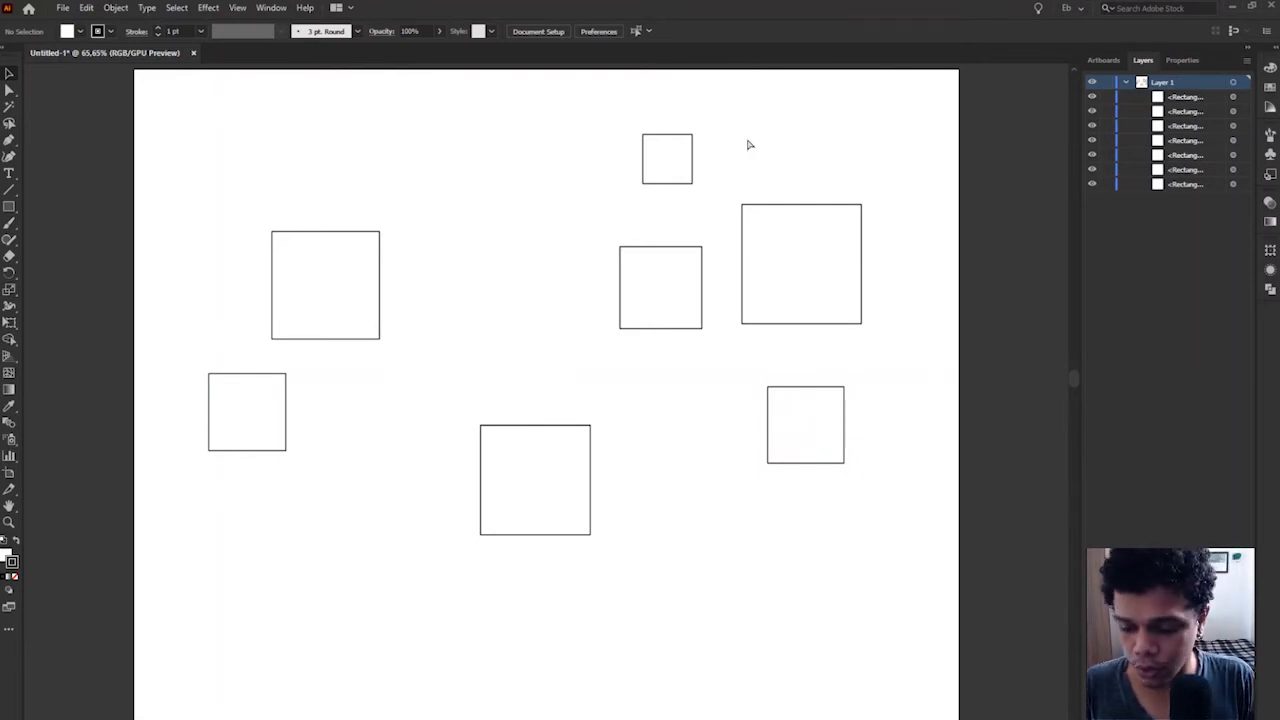
key(ctrl+z)
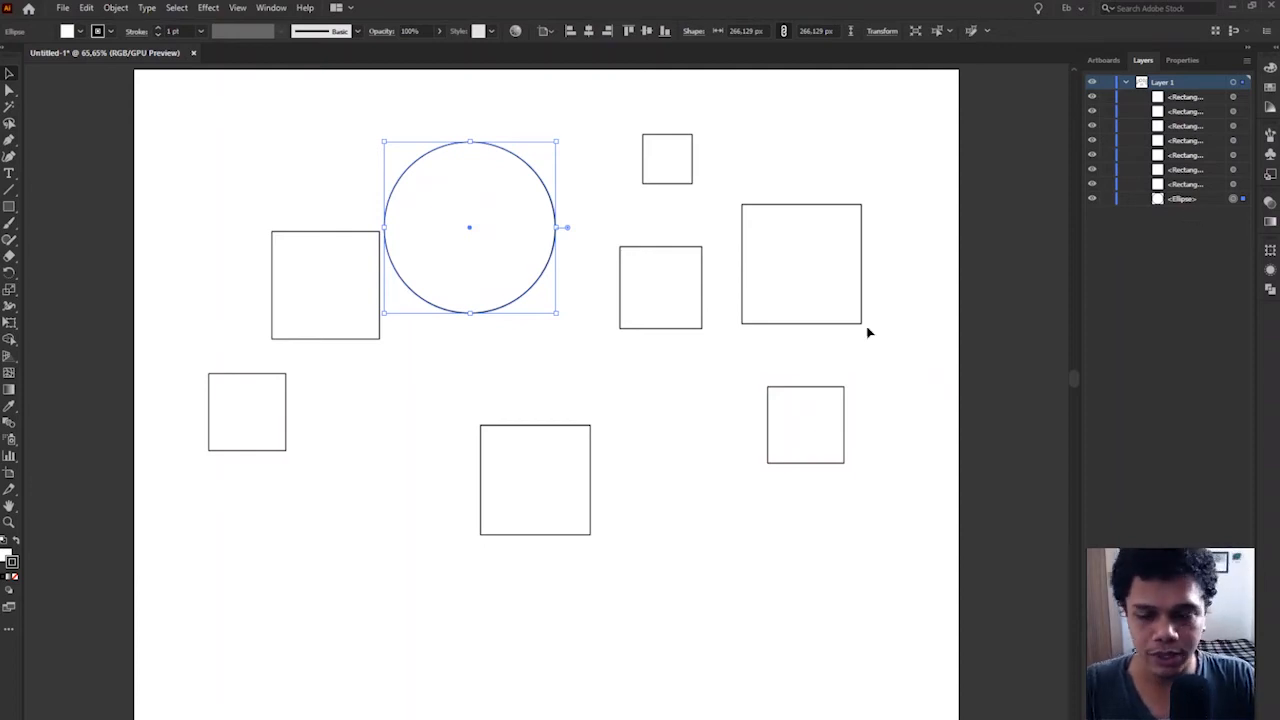
Set the drawing mode to Draw Normal, and try pasting a copy of the remaining circle in place before deleting it
click(8, 591)
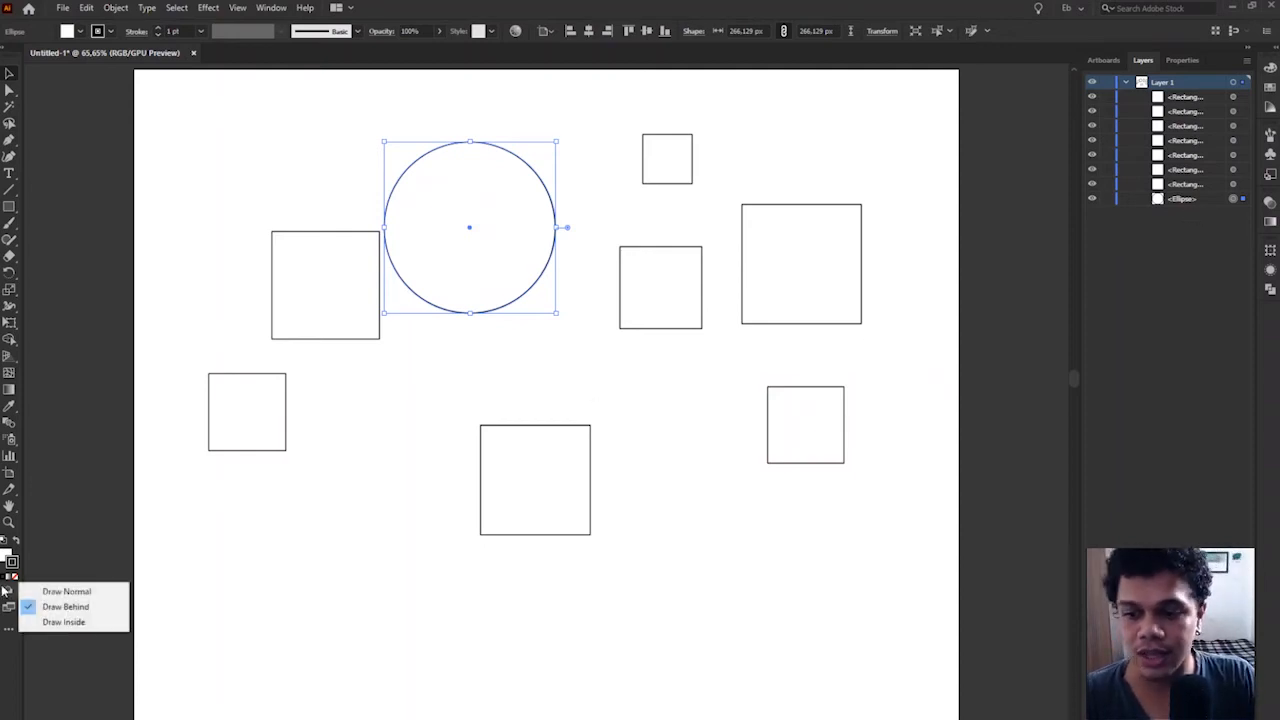
click(54, 593)
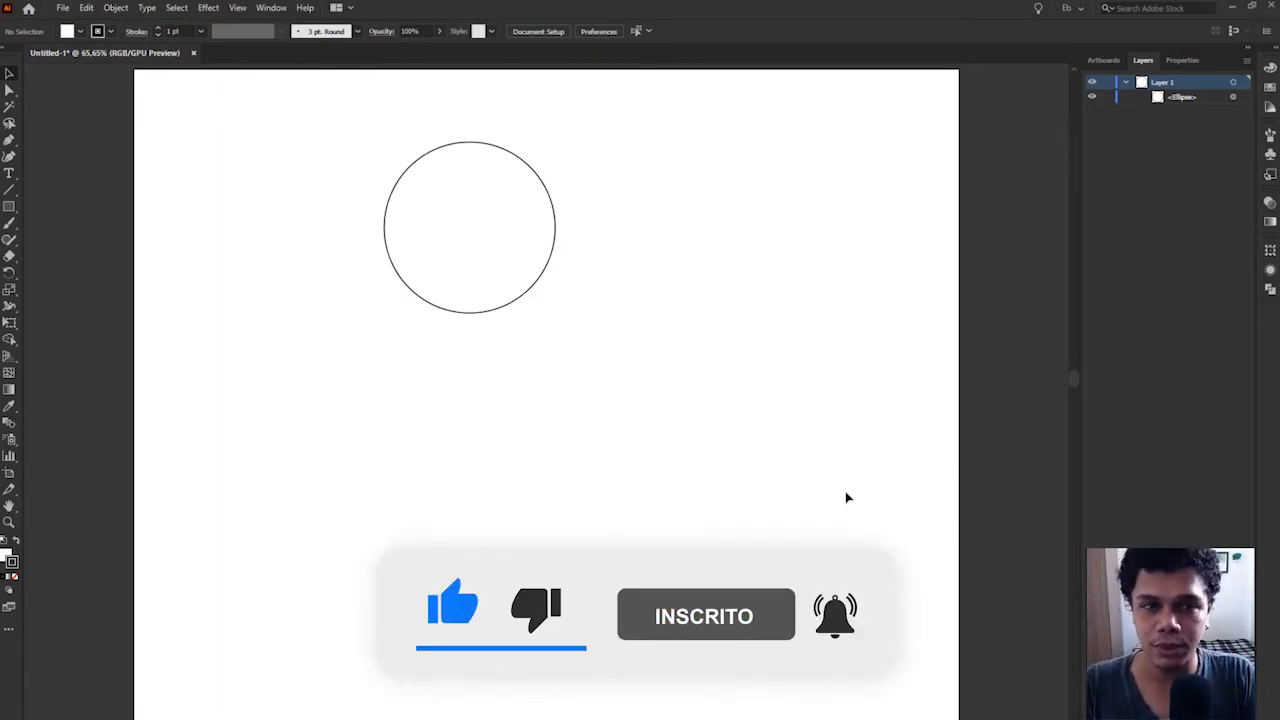
drag(664, 211, 317, 363)
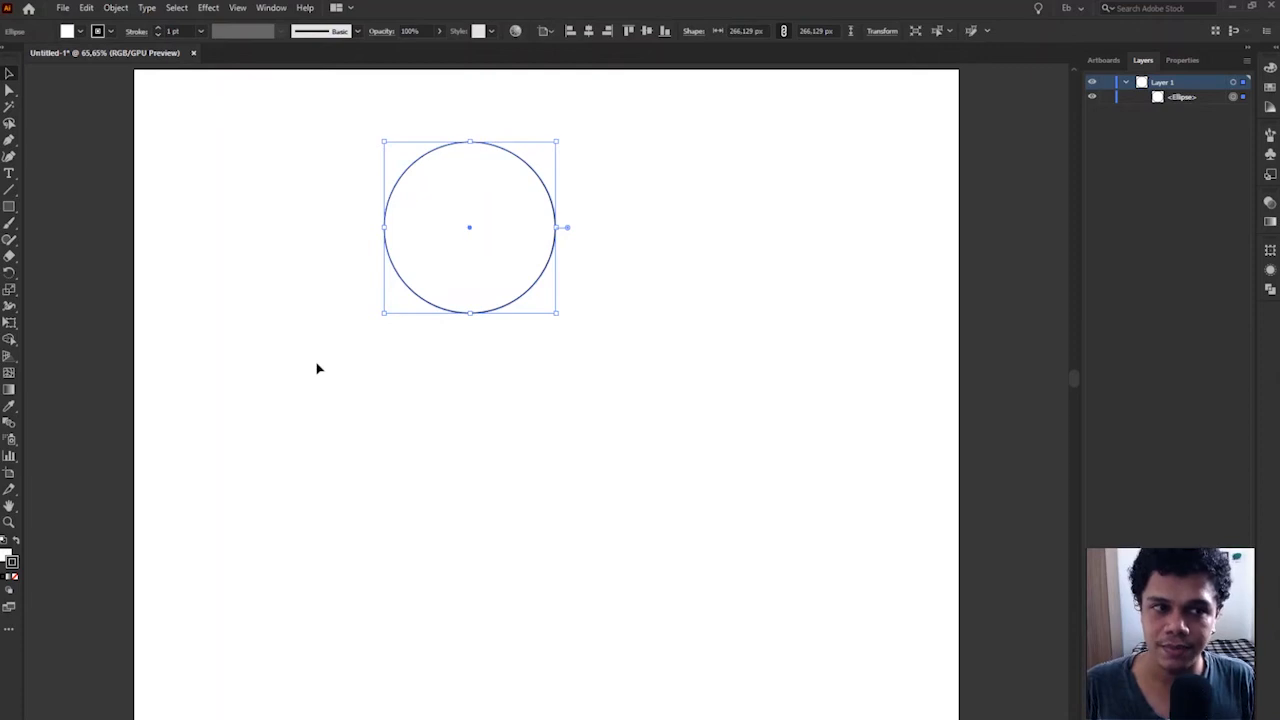
key(ctrl+f)
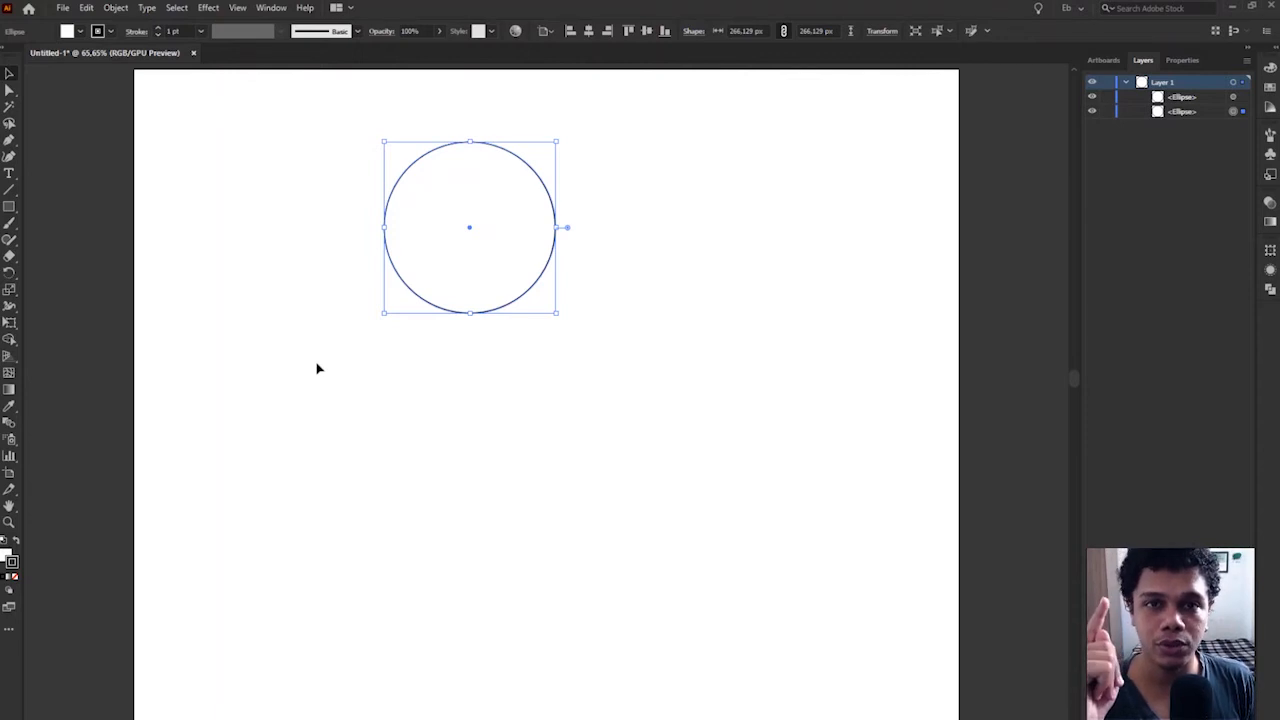
key(Delete)
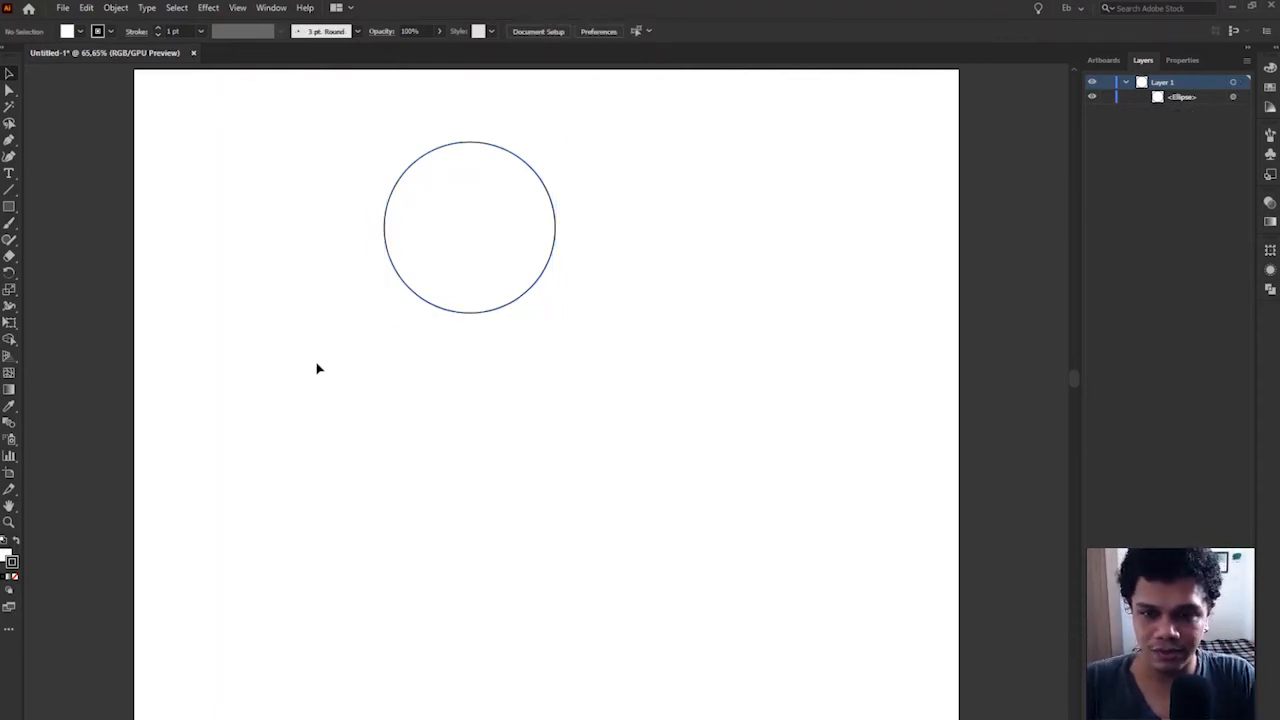
Draw a square about 199 px wide overlapping the circle's left side, and delete it
key(m)
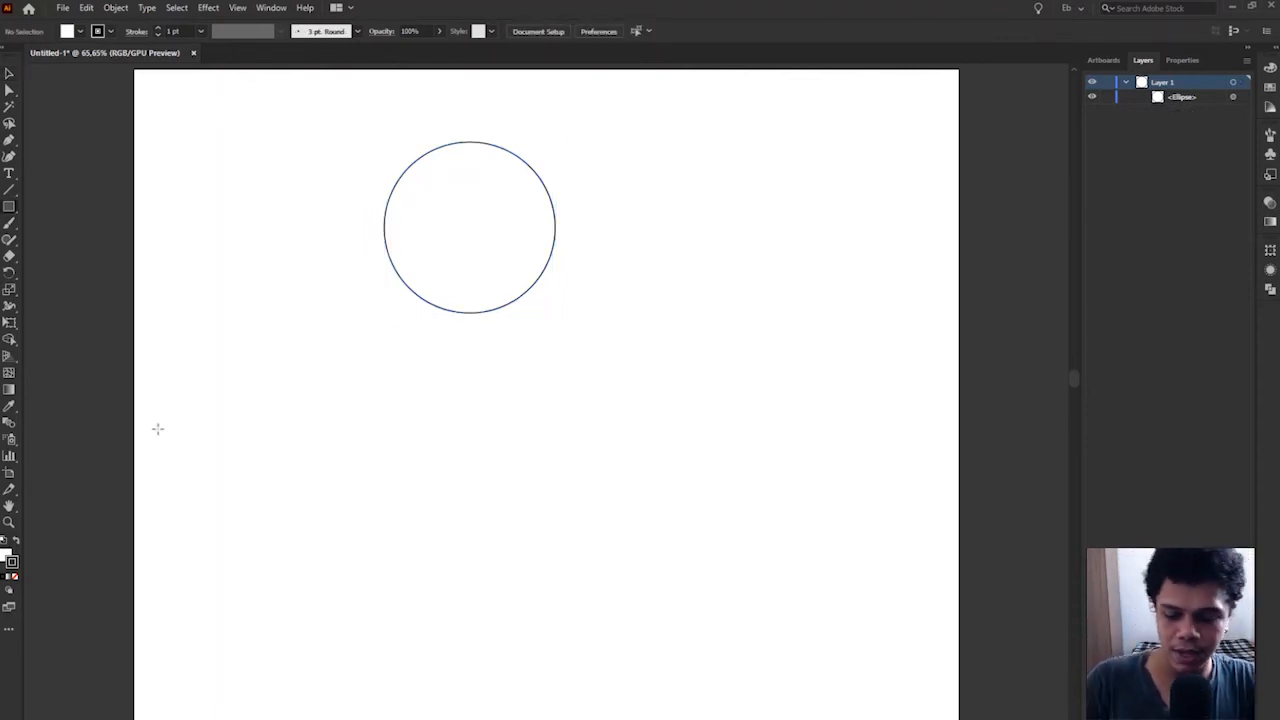
drag(351, 178, 480, 305)
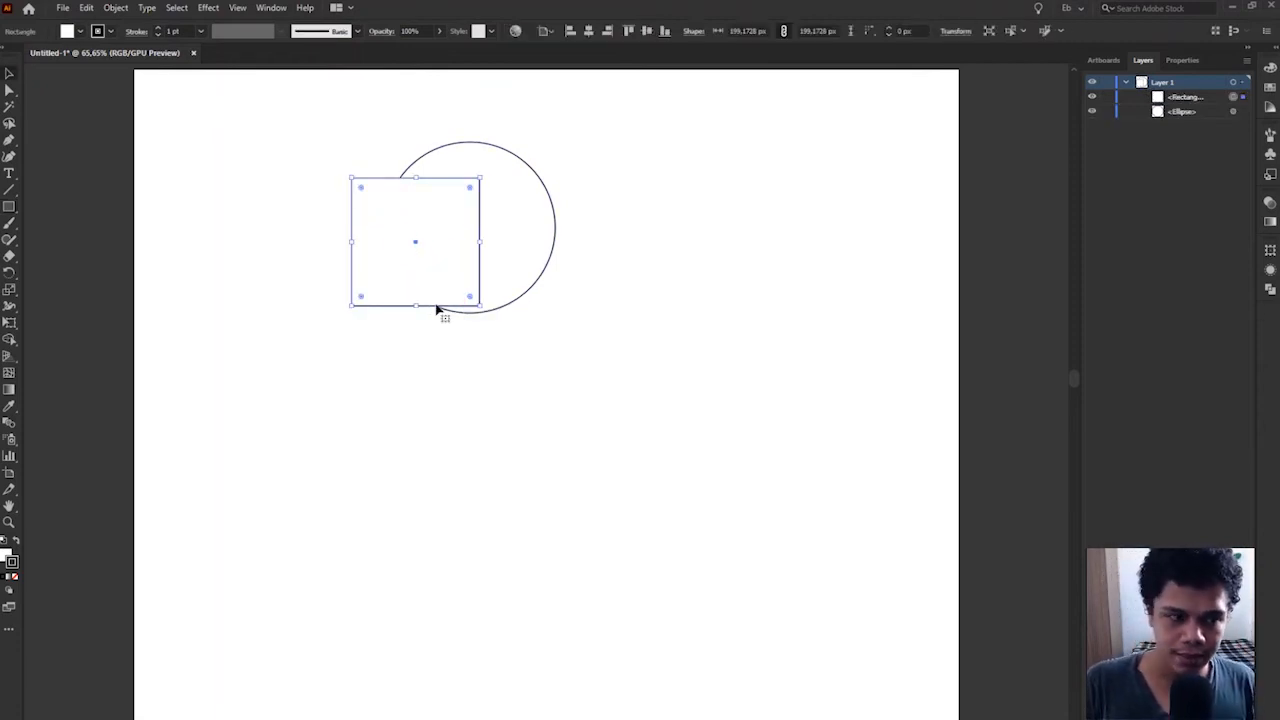
key(Delete)
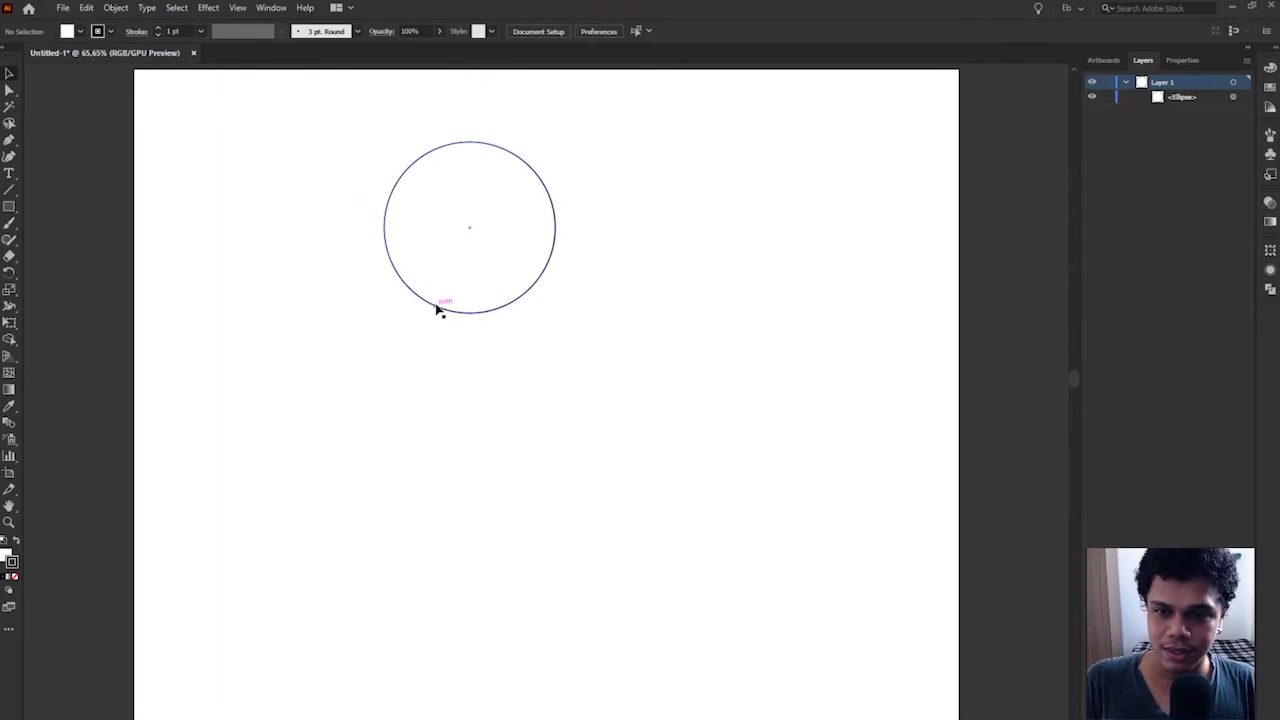
drag(394, 383, 504, 228)
key(ctrl+z)
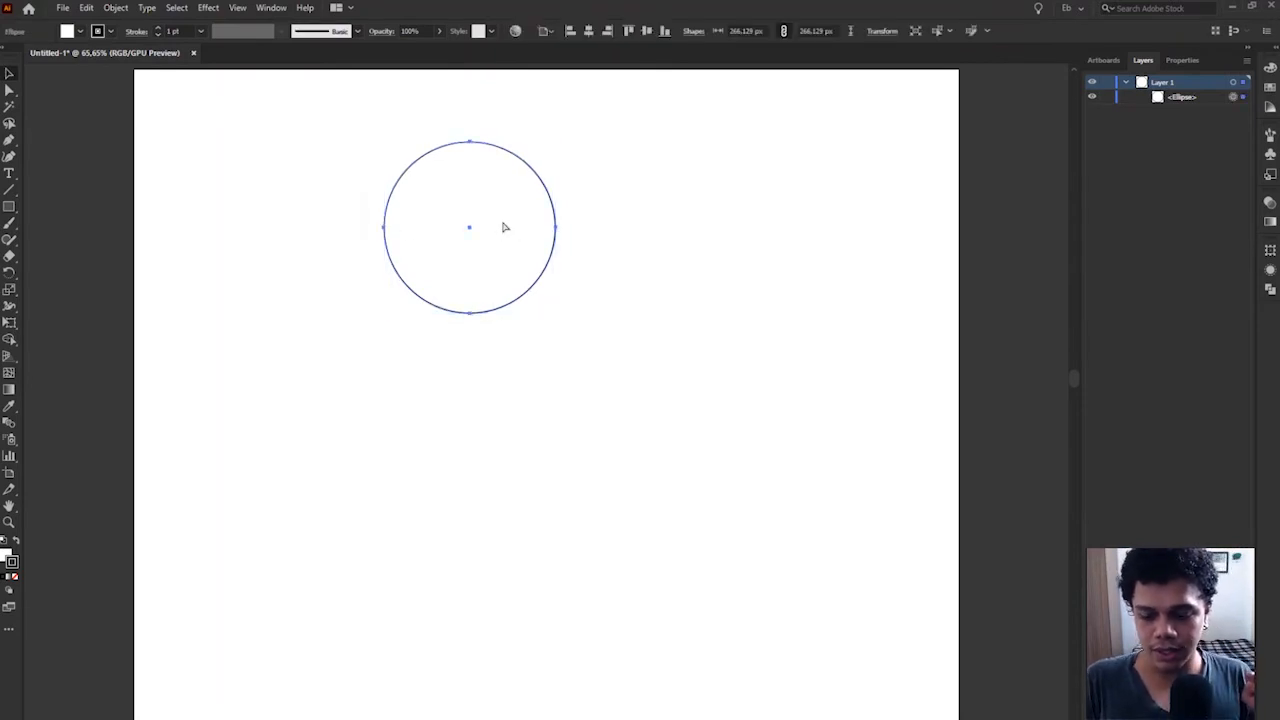
key(ctrl+z)
key(ctrl+shift+z)
key(ctrl+shift+z)
Duplicate the circle eight times, scattering the copies across the artboard
alt+drag(431, 237, 337, 481)
alt+drag(339, 455, 260, 224)
alt+drag(377, 474, 614, 615)
alt+drag(606, 612, 346, 666)
alt+drag(346, 666, 218, 494)
drag(400, 449, 938, 596)
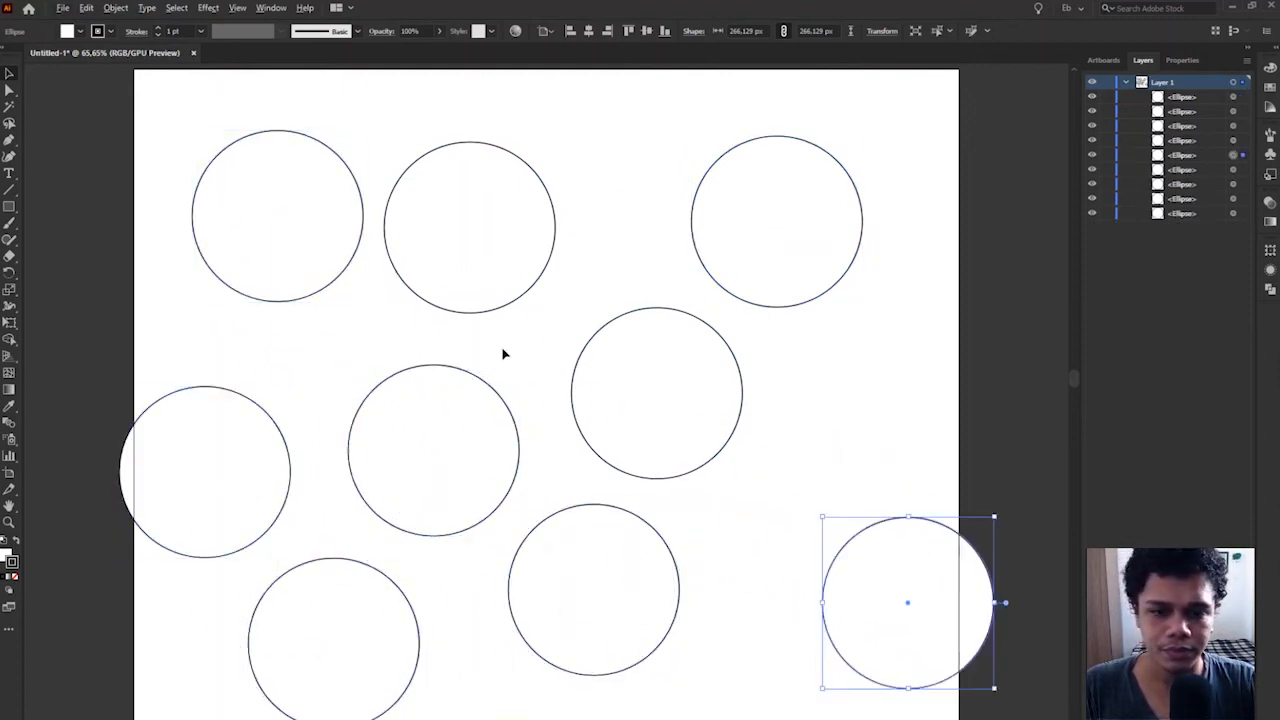
Draw a square about 323 px wide among the circles and shift it slightly right so that it overlaps three of them
click(510, 355)
key(m)
shift+drag(376, 260, 585, 438)
key(v)
drag(533, 335, 549, 335)
click(629, 195)
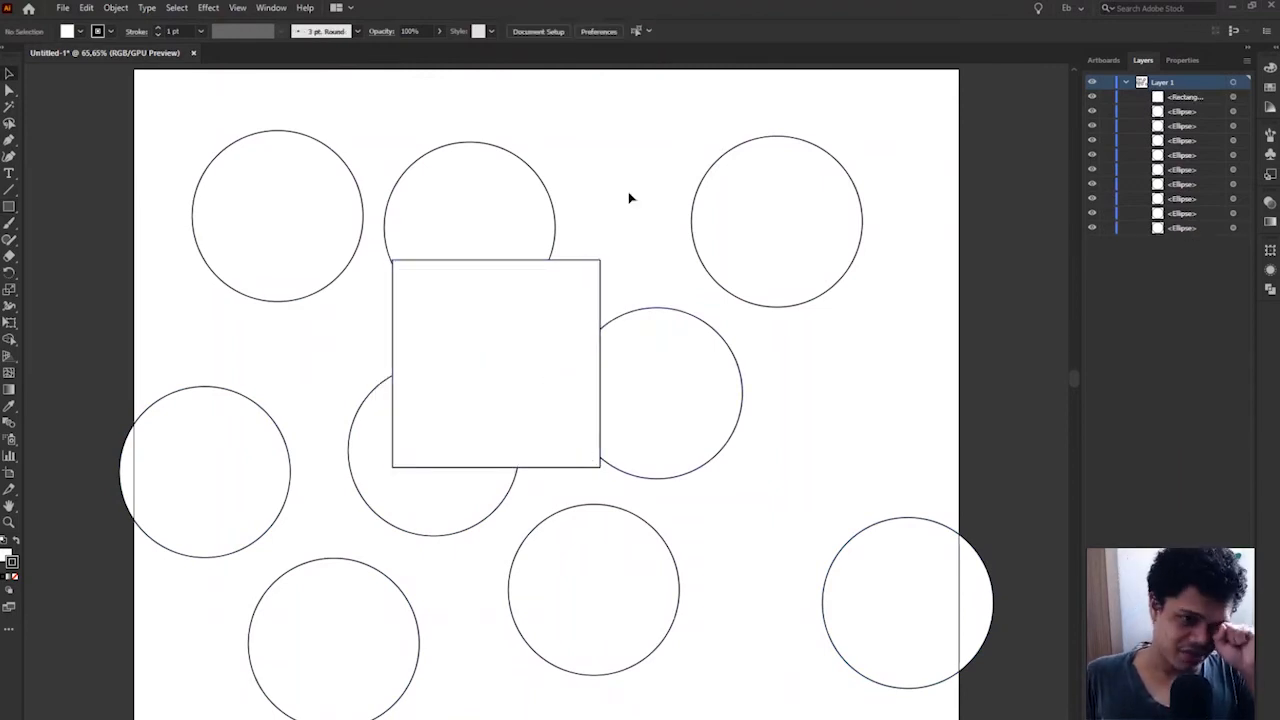
Cut the square and paste it in place directly behind the upper-middle circle it overlaps
click(563, 326)
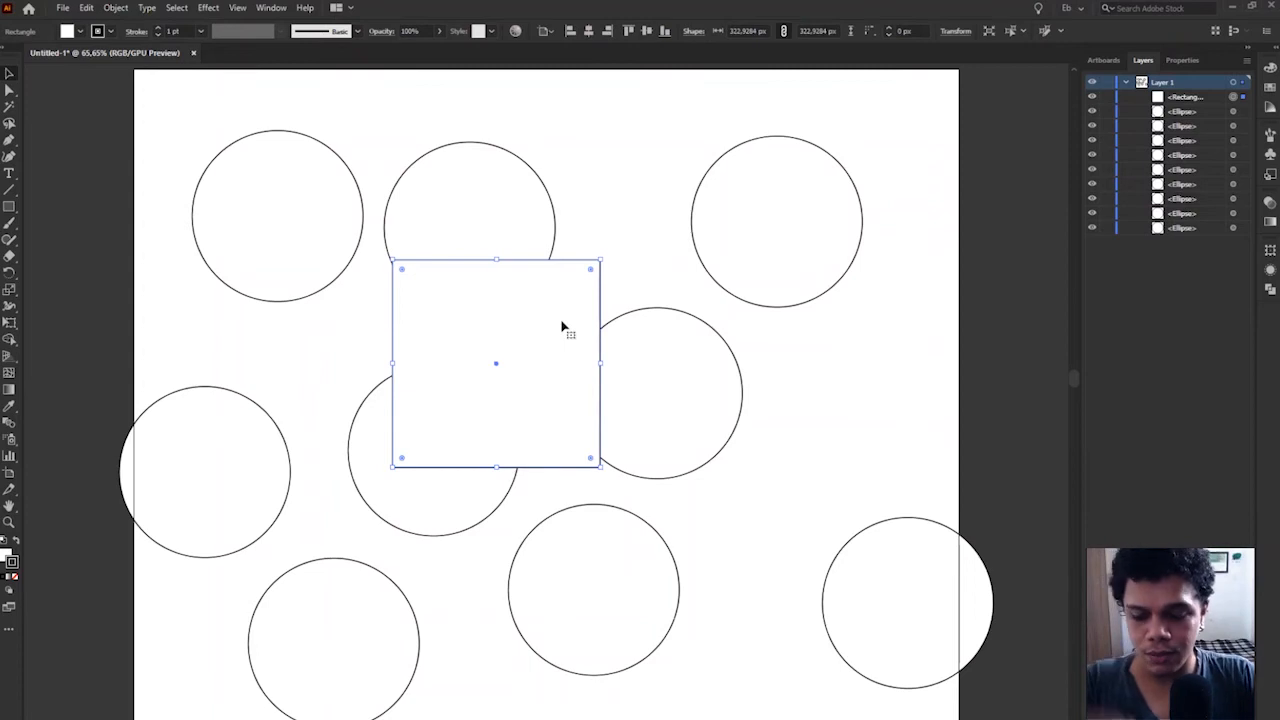
key(Delete)
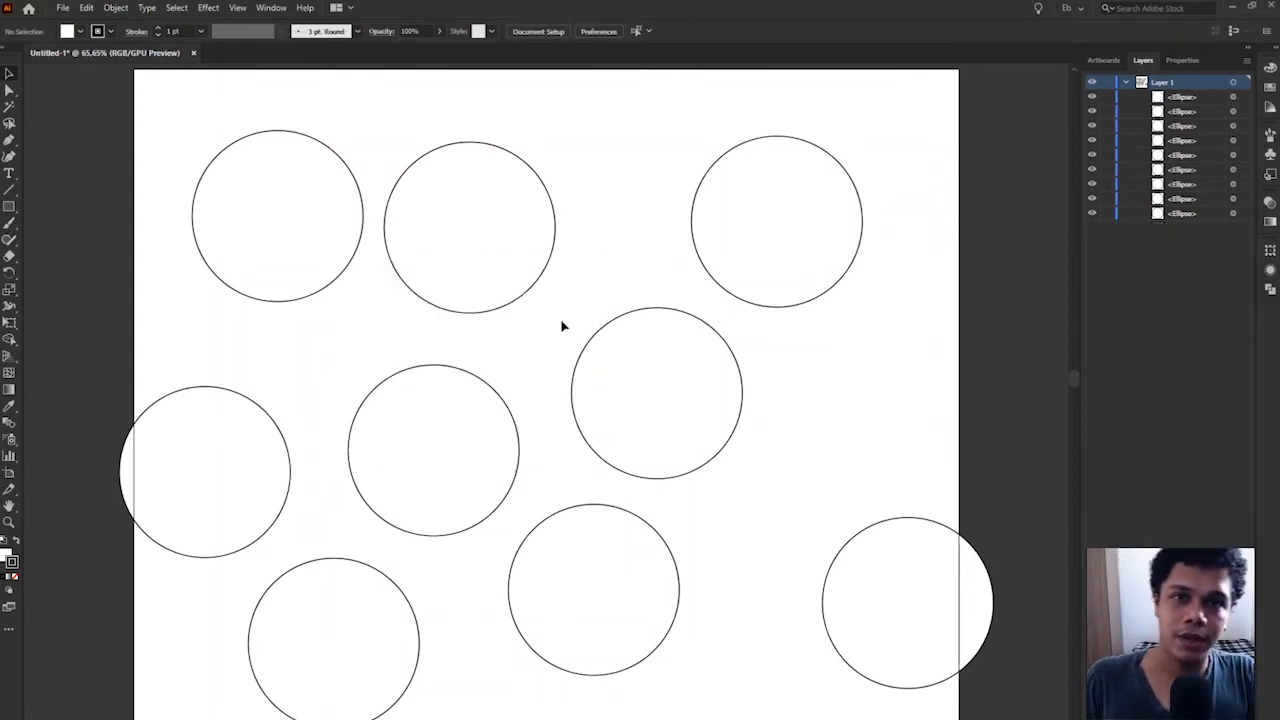
click(488, 226)
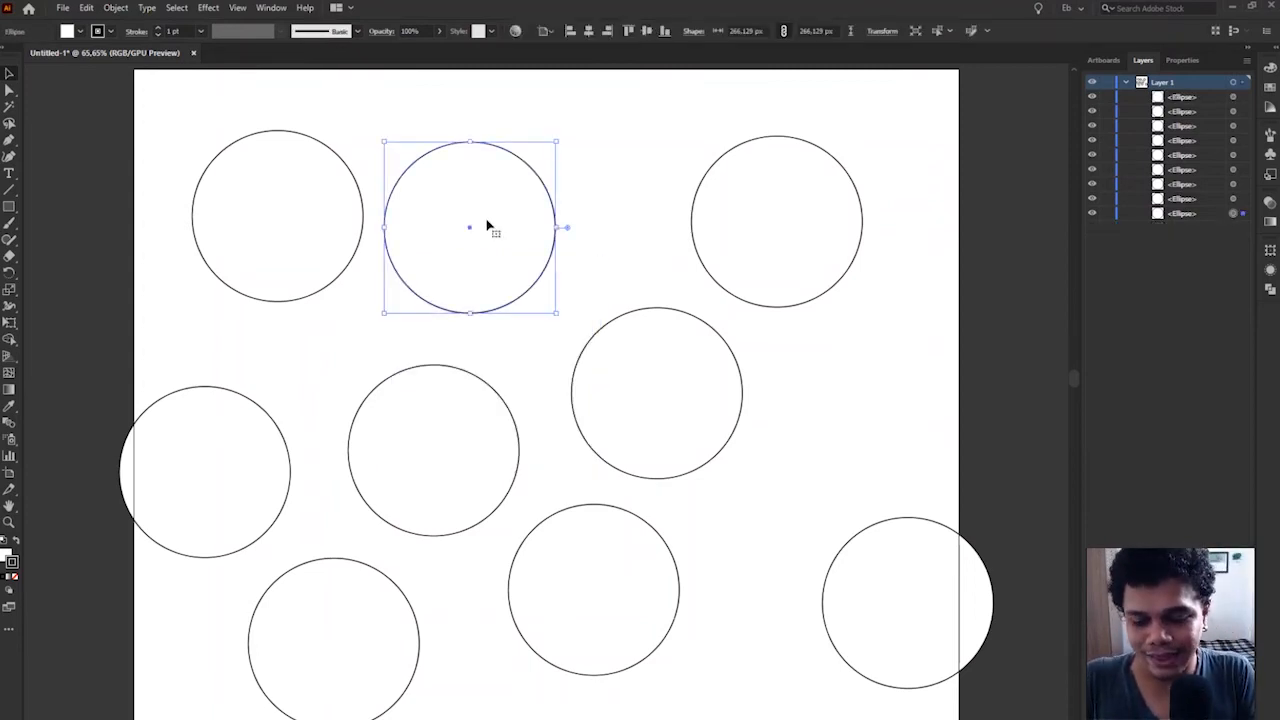
key(ctrl+z)
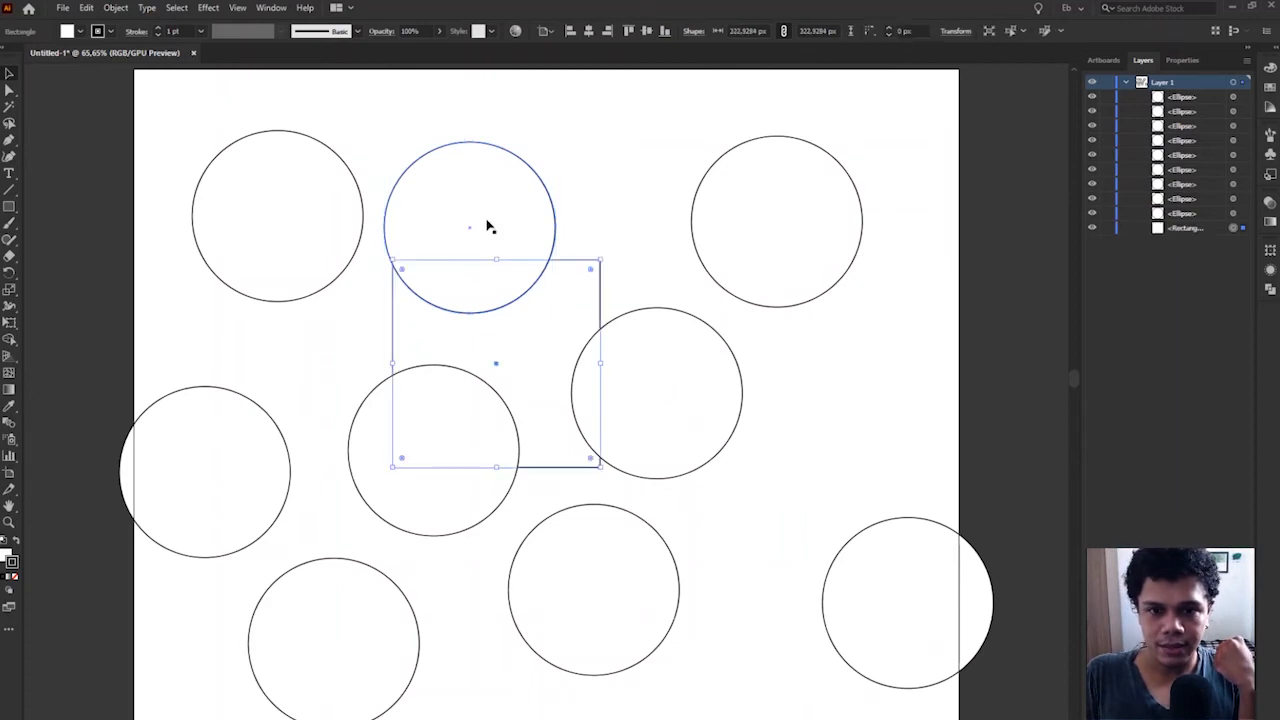
click(615, 150)
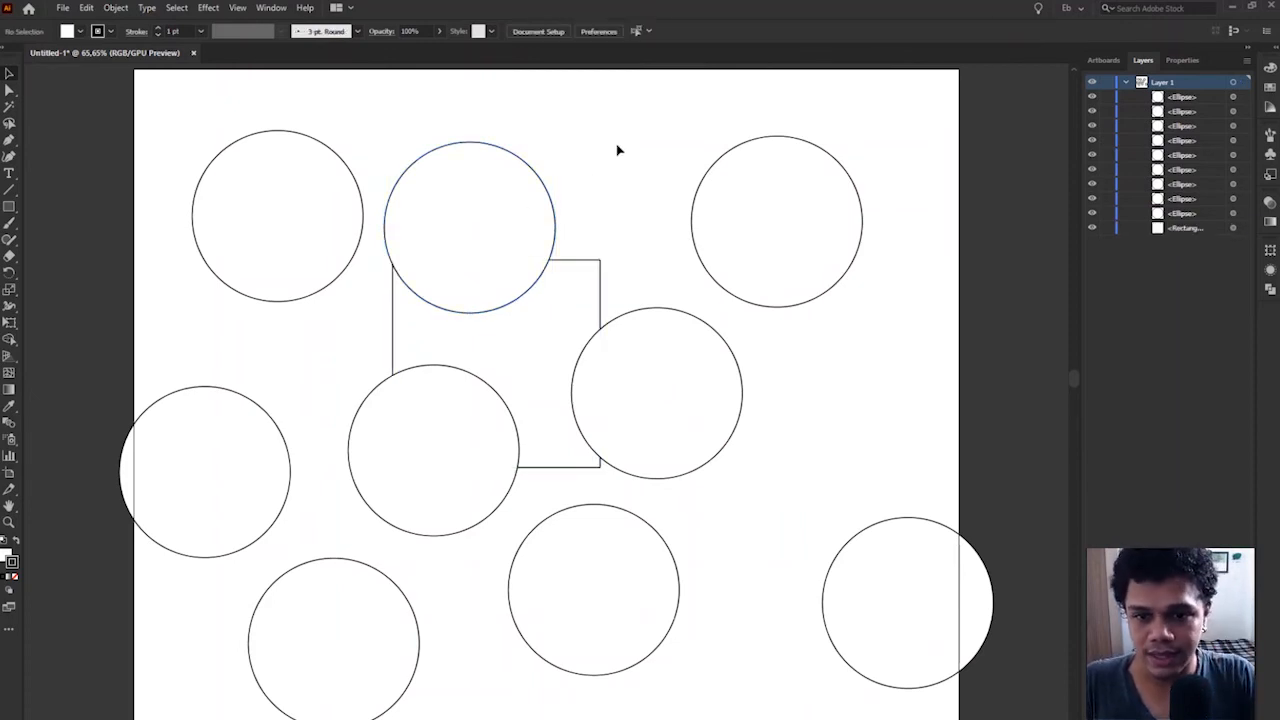
Cut the square, paste it in place directly in front of the upper-middle circle, and check its neighbours in the stacking order
click(486, 206)
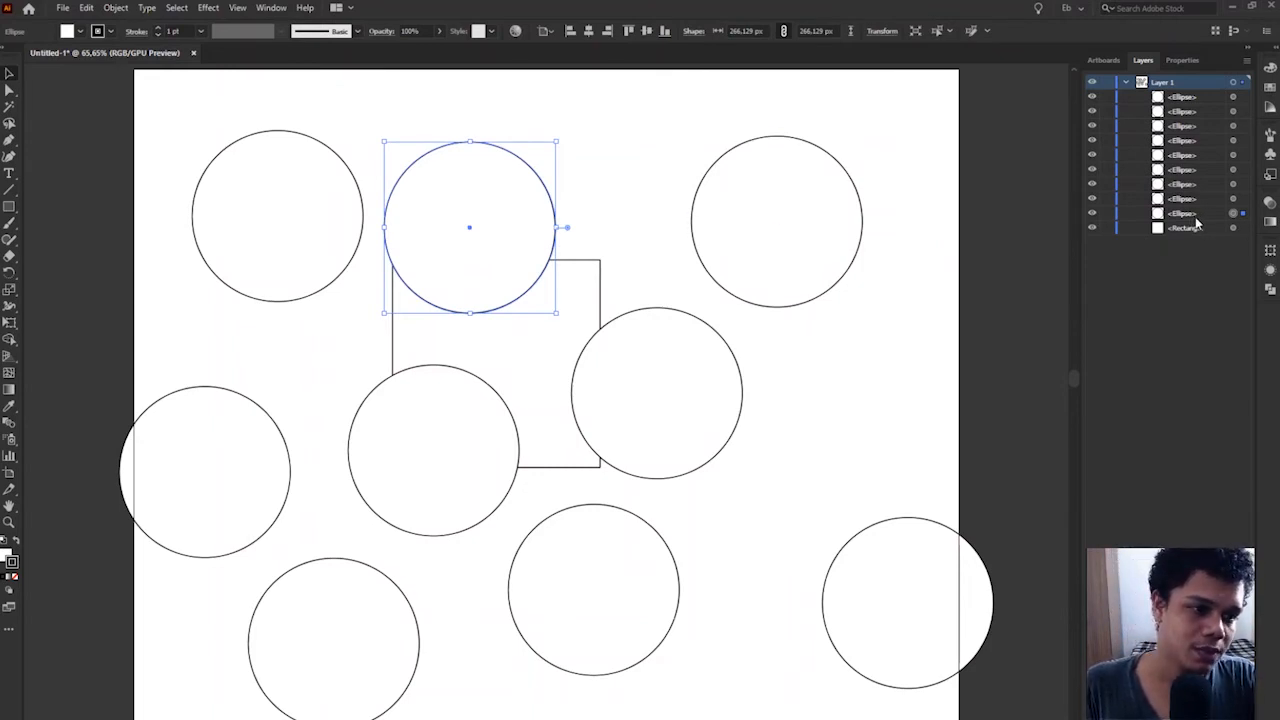
click(600, 317)
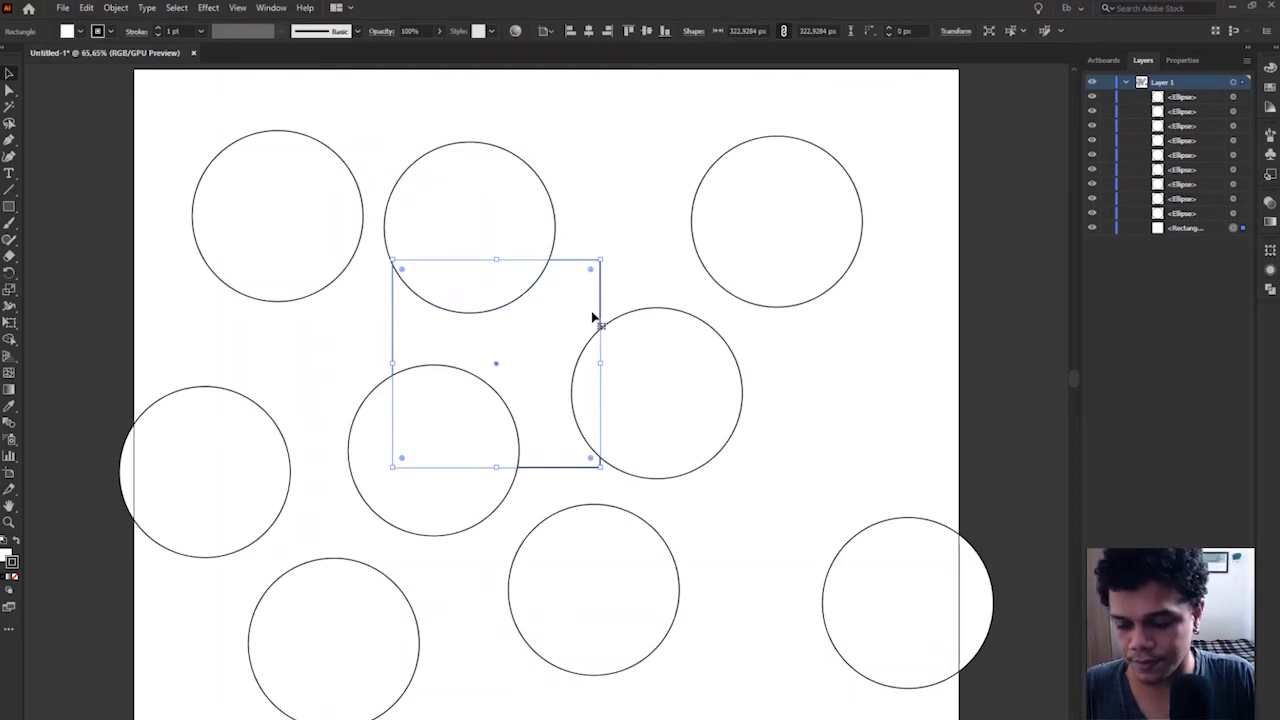
key(Delete)
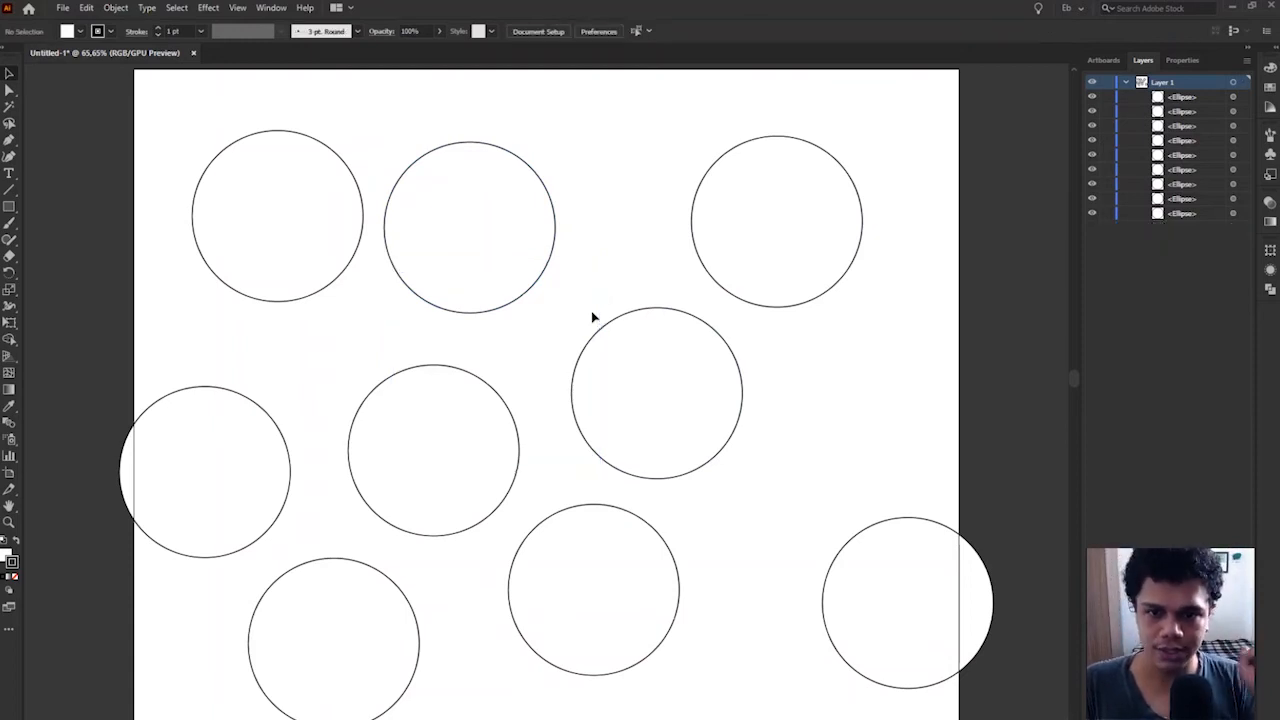
click(468, 225)
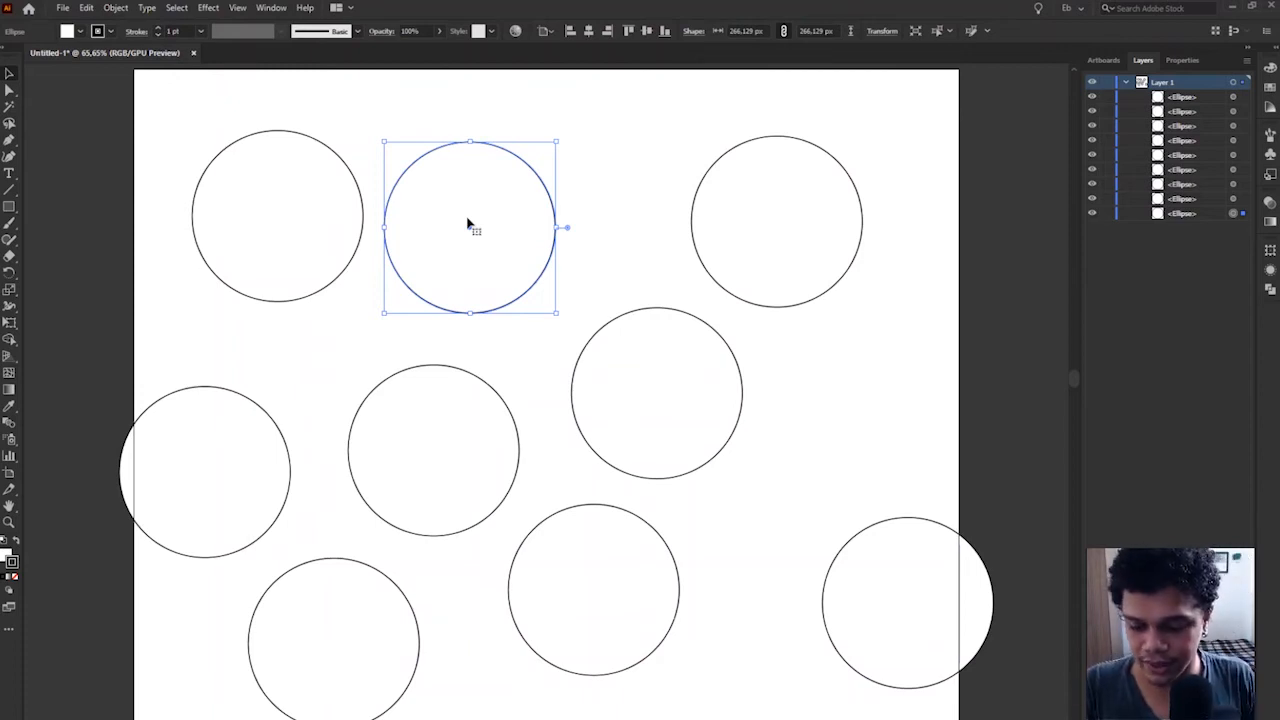
key(ctrl+z)
click(608, 175)
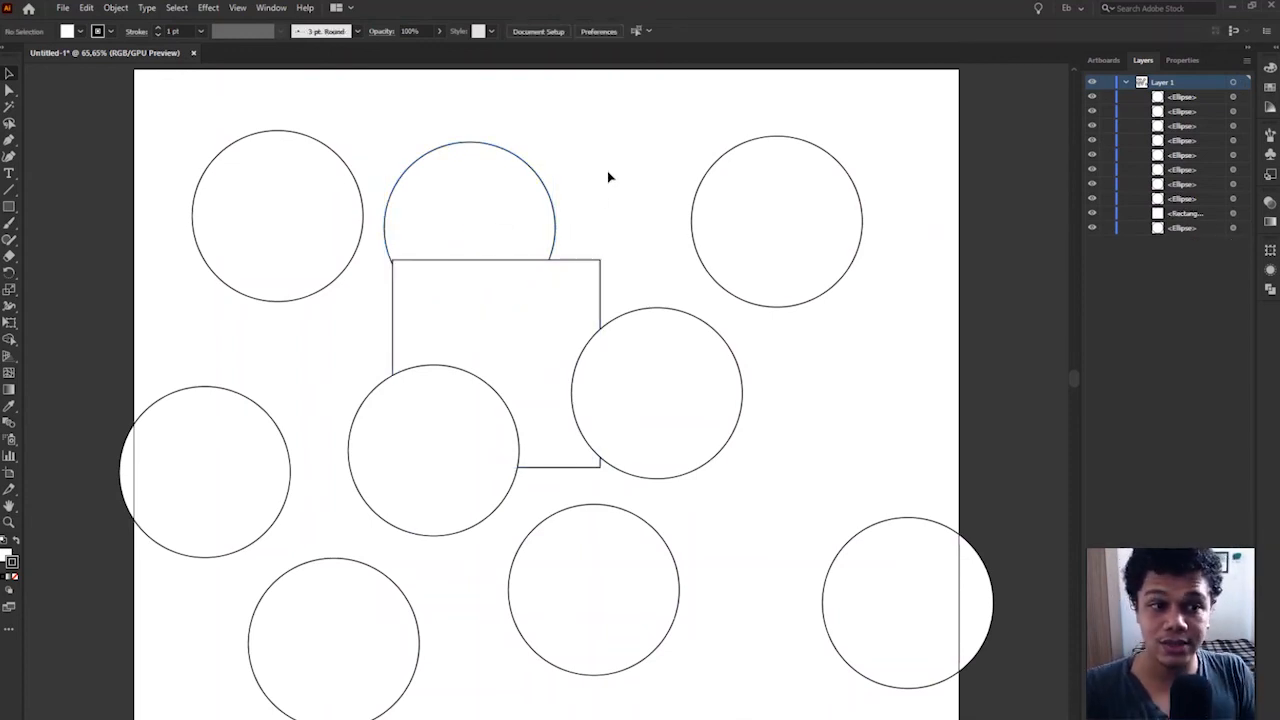
click(1233, 198)
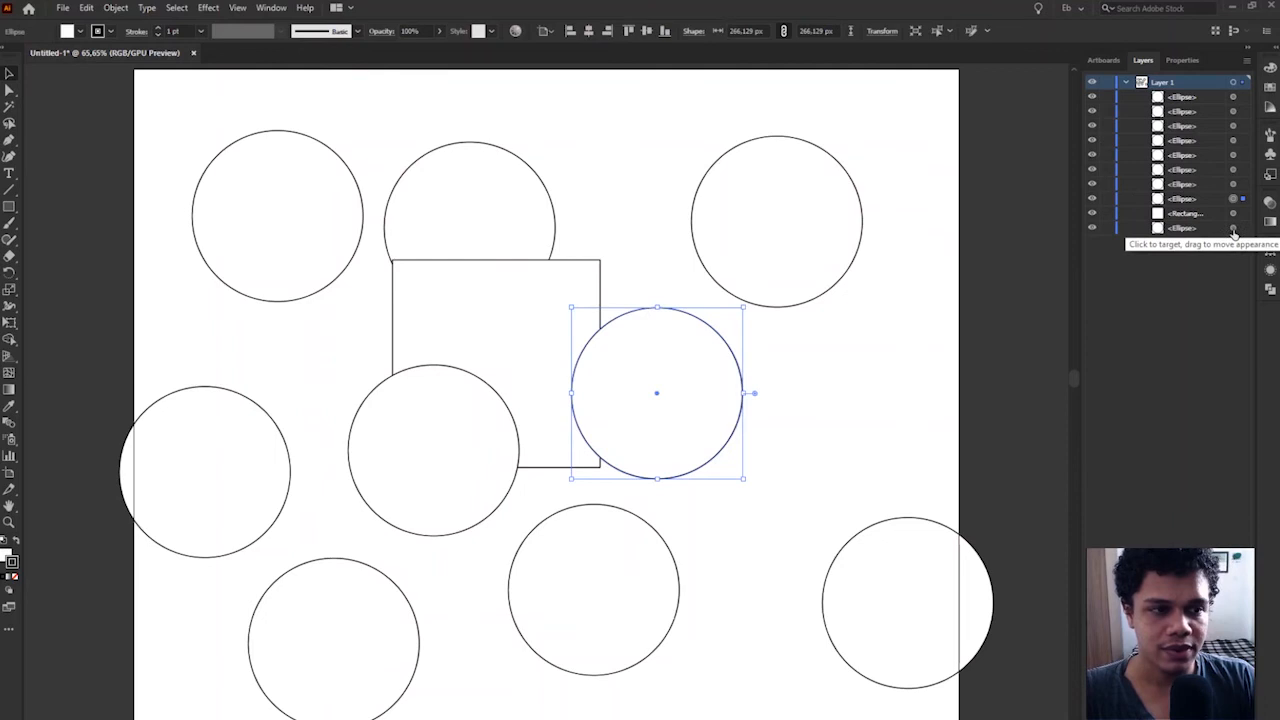
click(1233, 228)
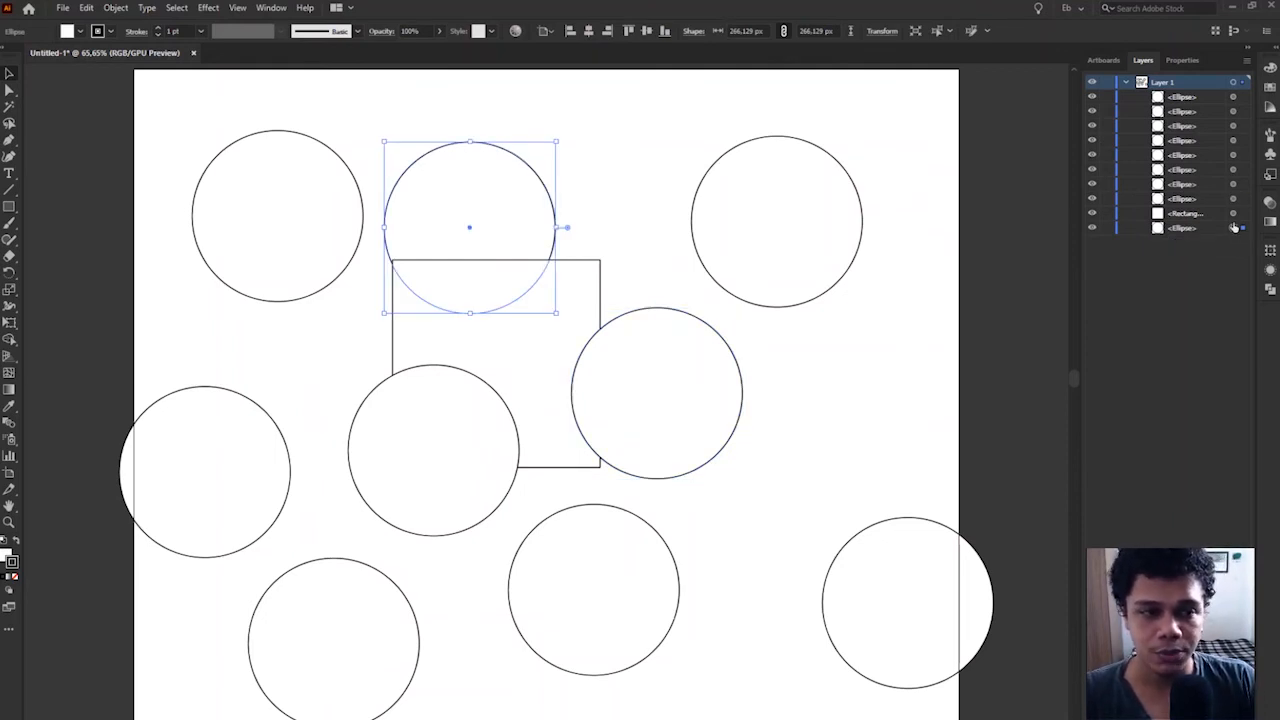
click(1233, 213)
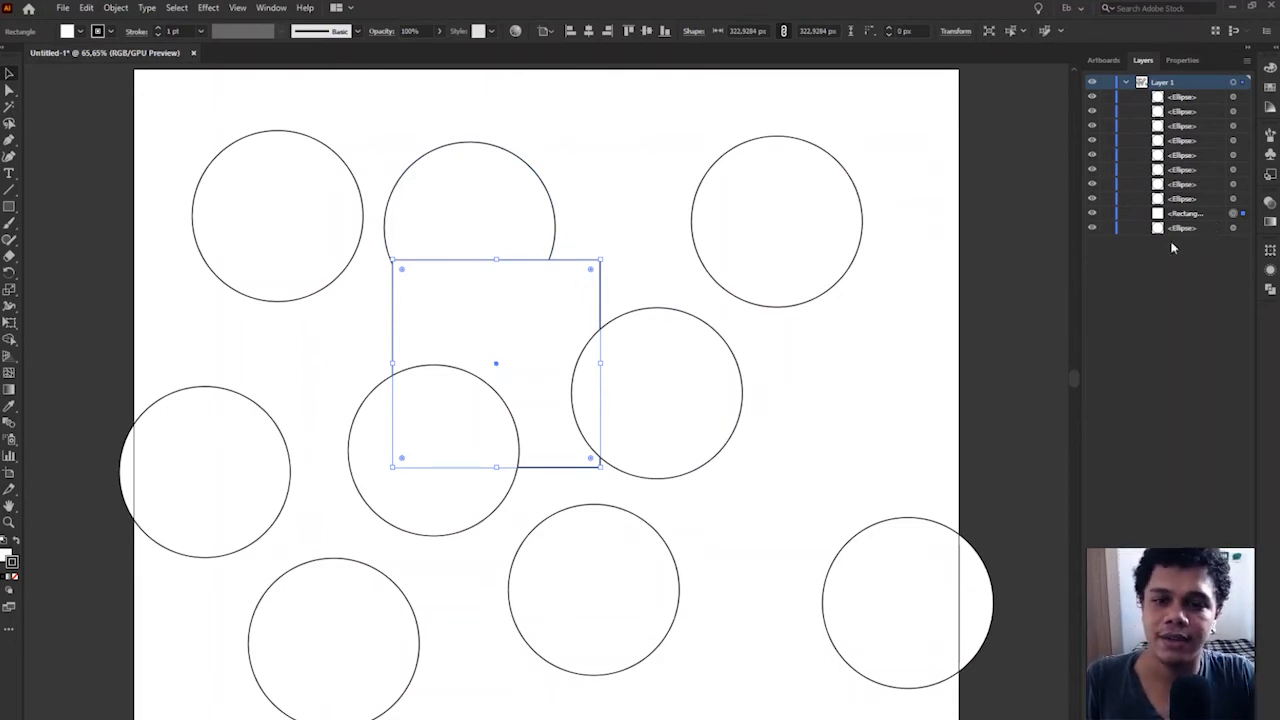
click(908, 322)
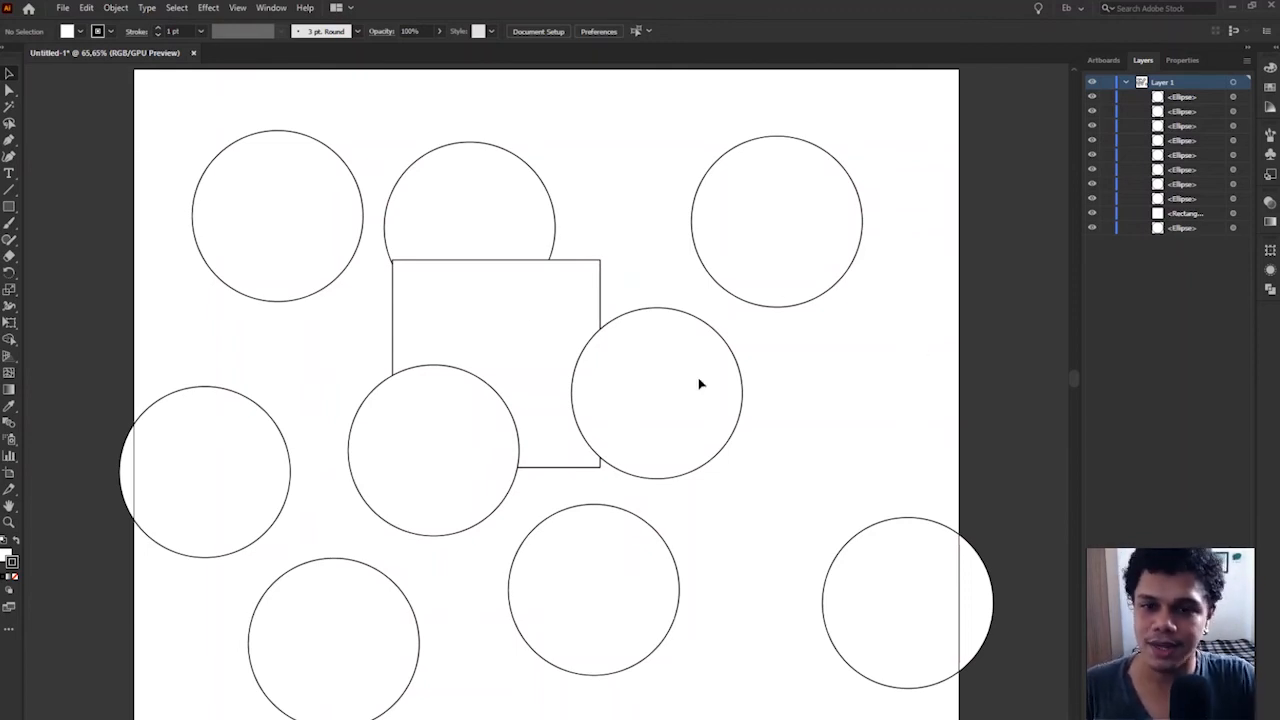
Move the square through the stack with Send Backward, Bring Forward and Send to Back, ending two levels above the bottom
click(528, 322)
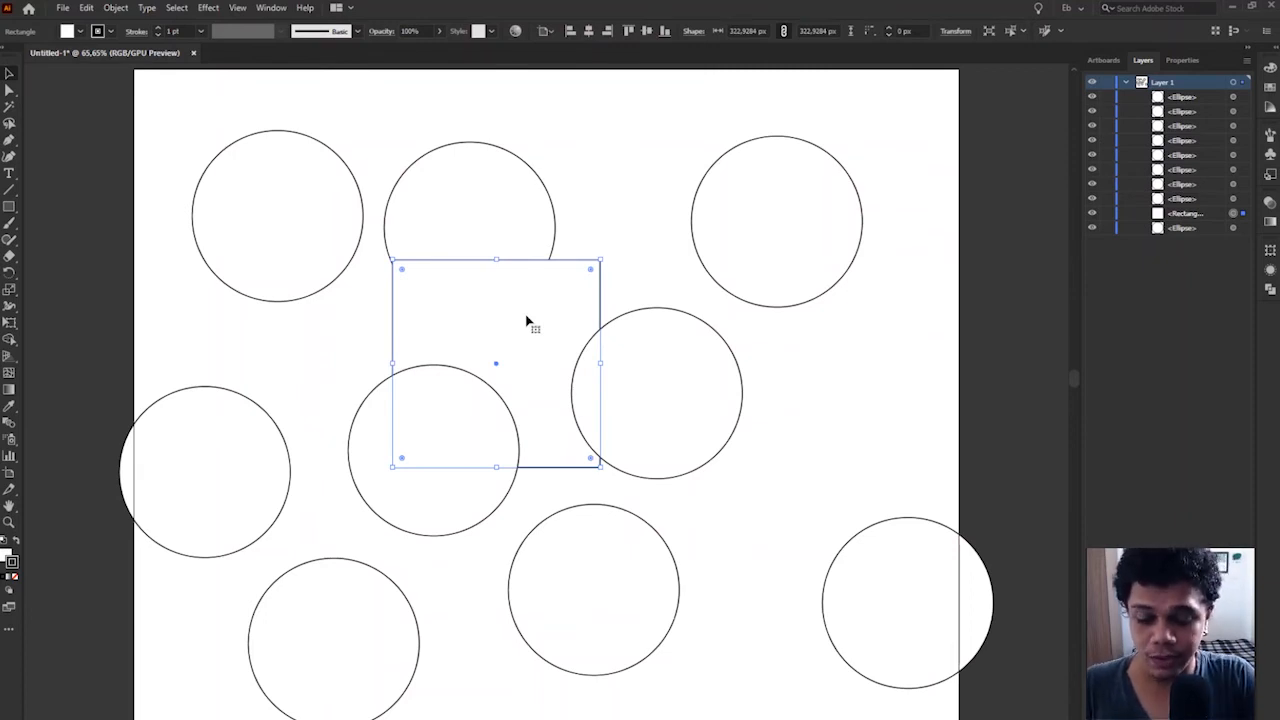
key(ctrl+bracketleft)
key(ctrl+bracketright)
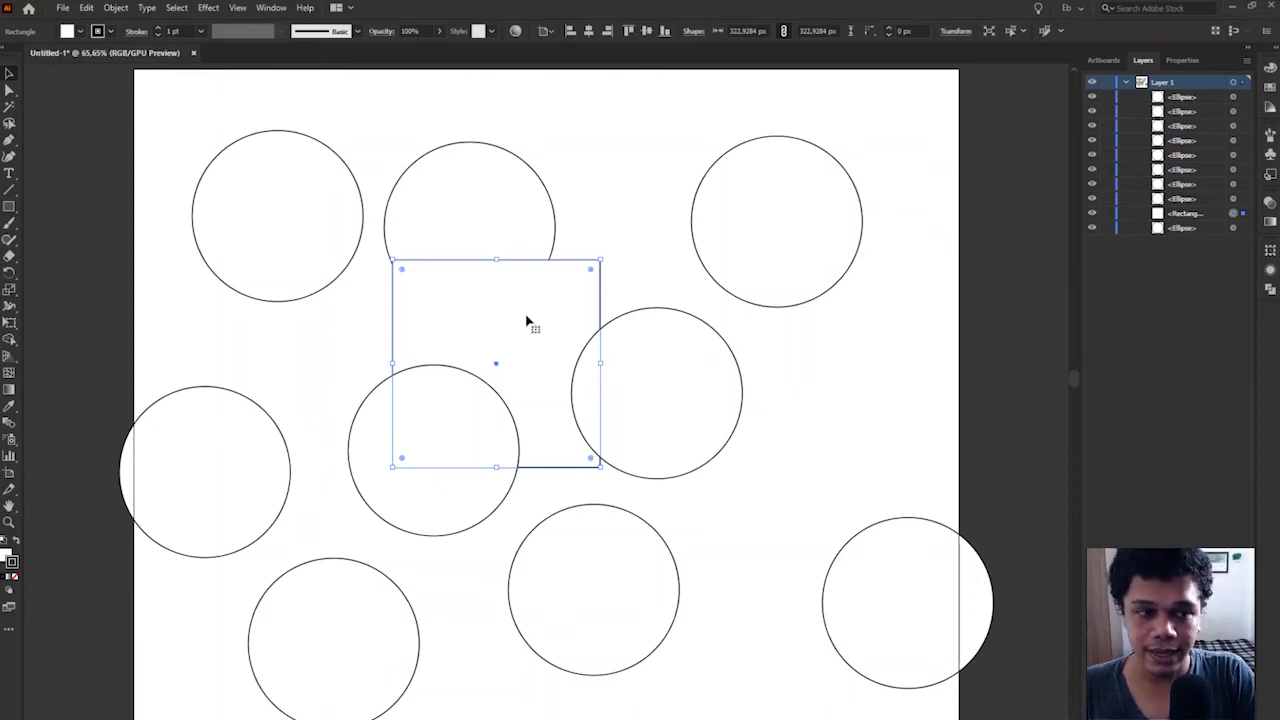
key(ctrl+shift+bracketleft)
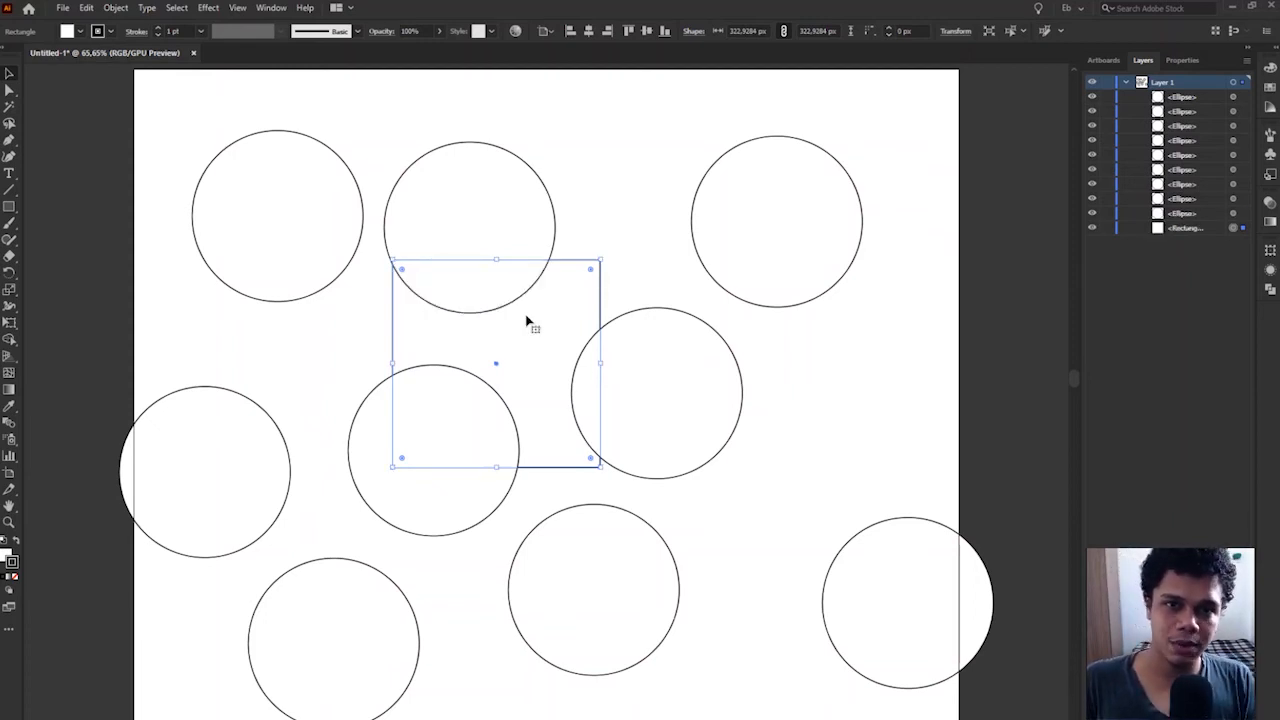
key(ctrl+bracketright)
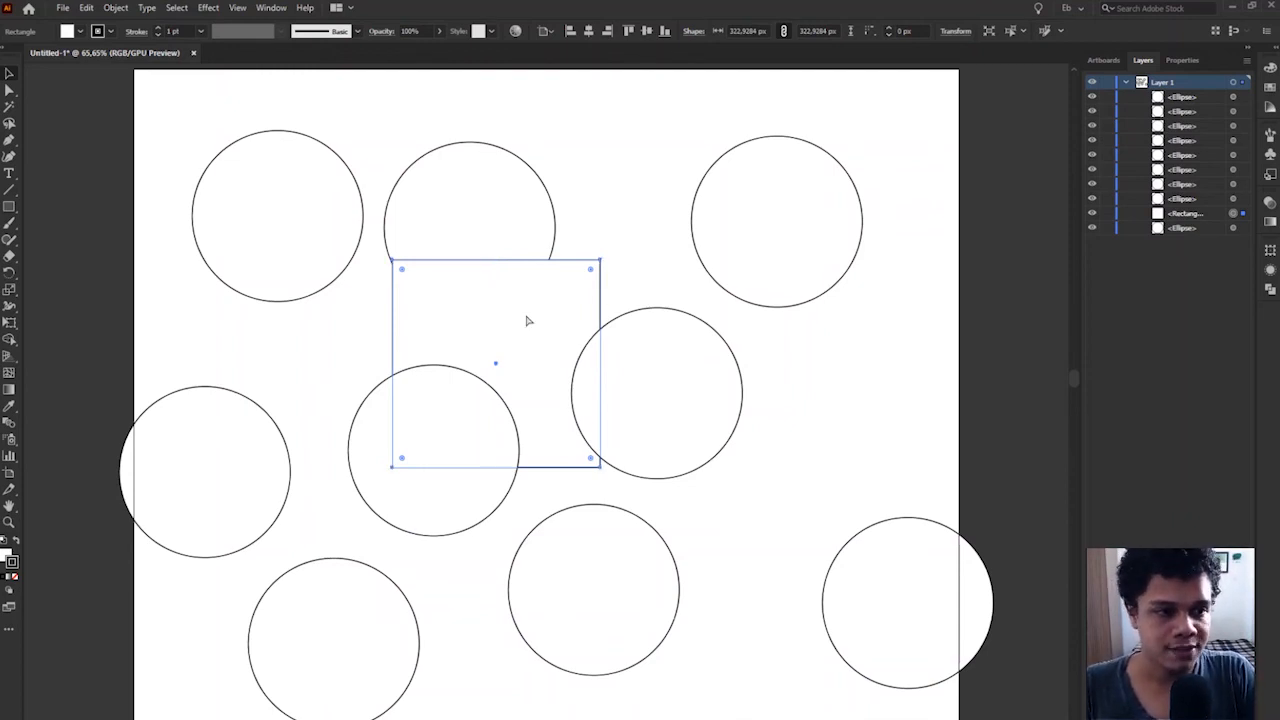
key(ctrl+bracketright)
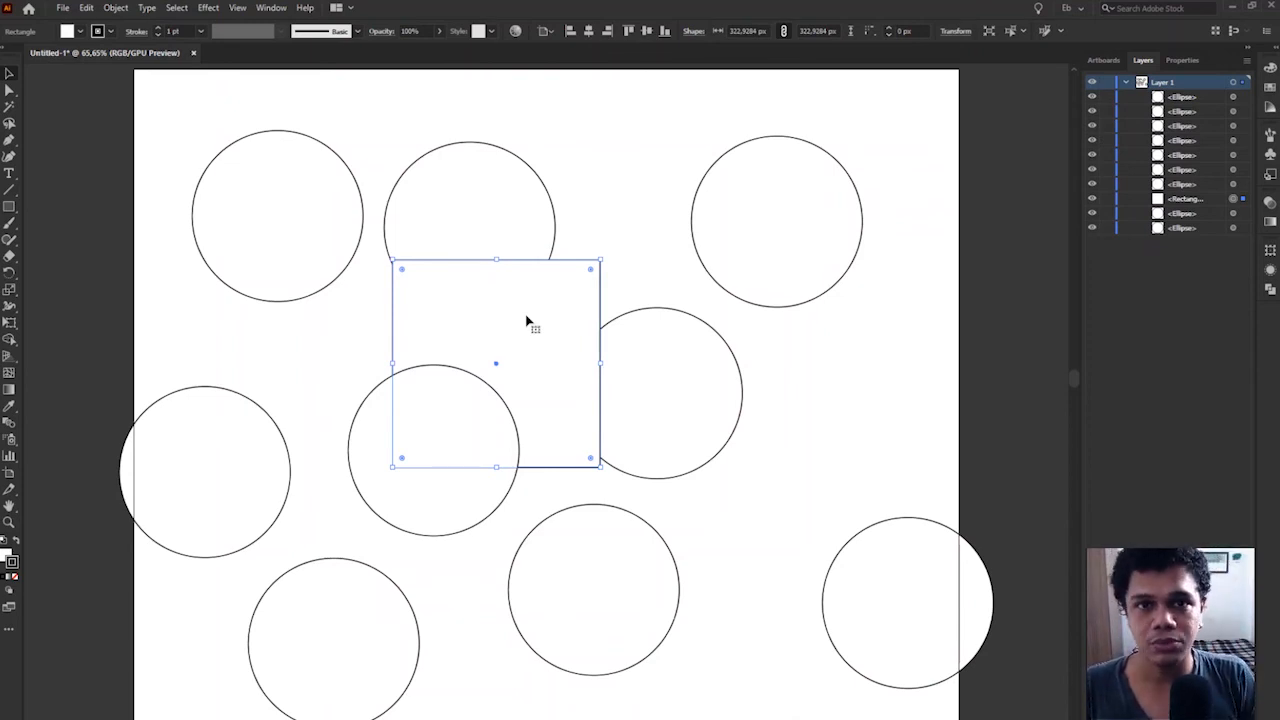
Alternate the square between the back and the front of the stack, ending at the front, and review the Arrange commands
key(ctrl+shift+bracketleft)
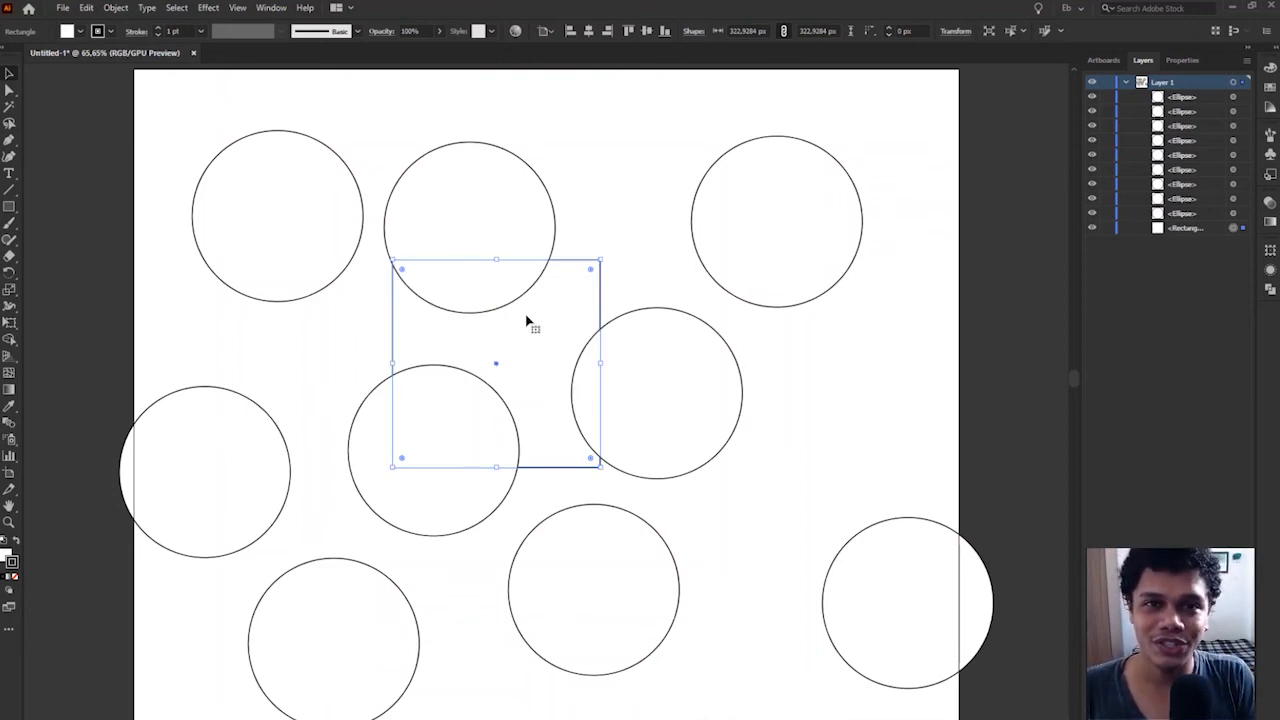
key(ctrl+shift+bracketright)
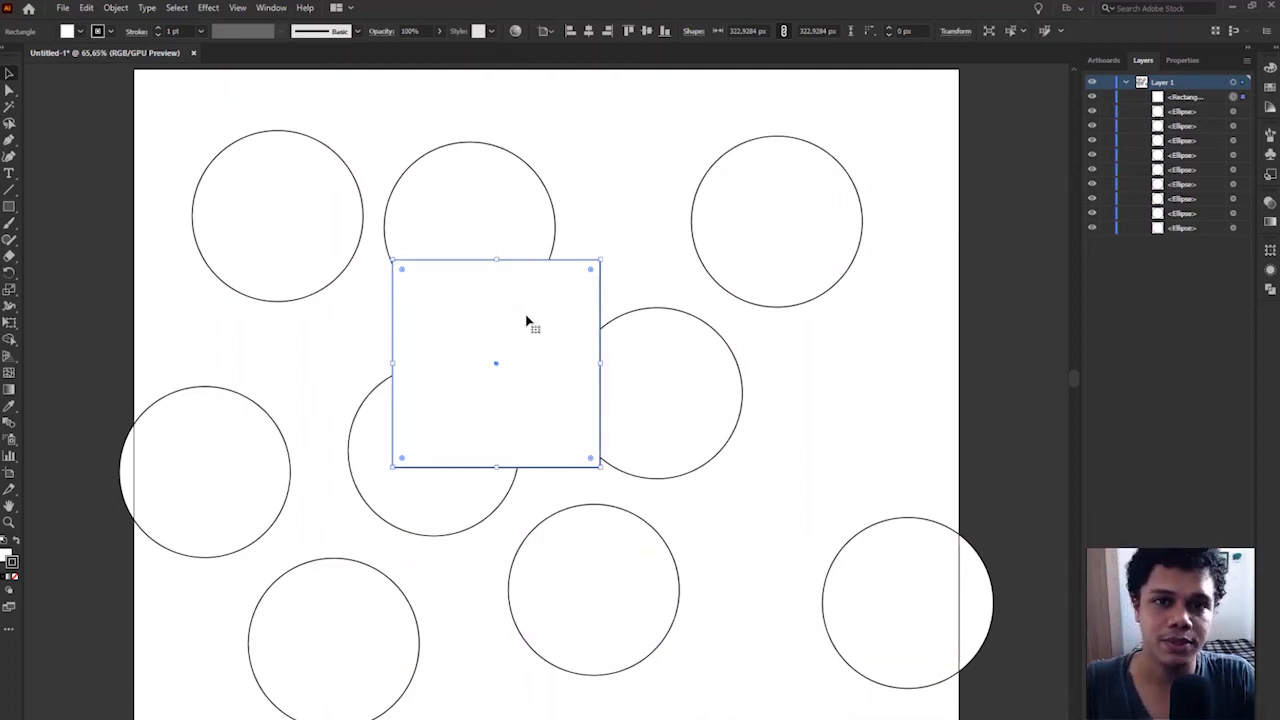
key(ctrl+shift+bracketleft)
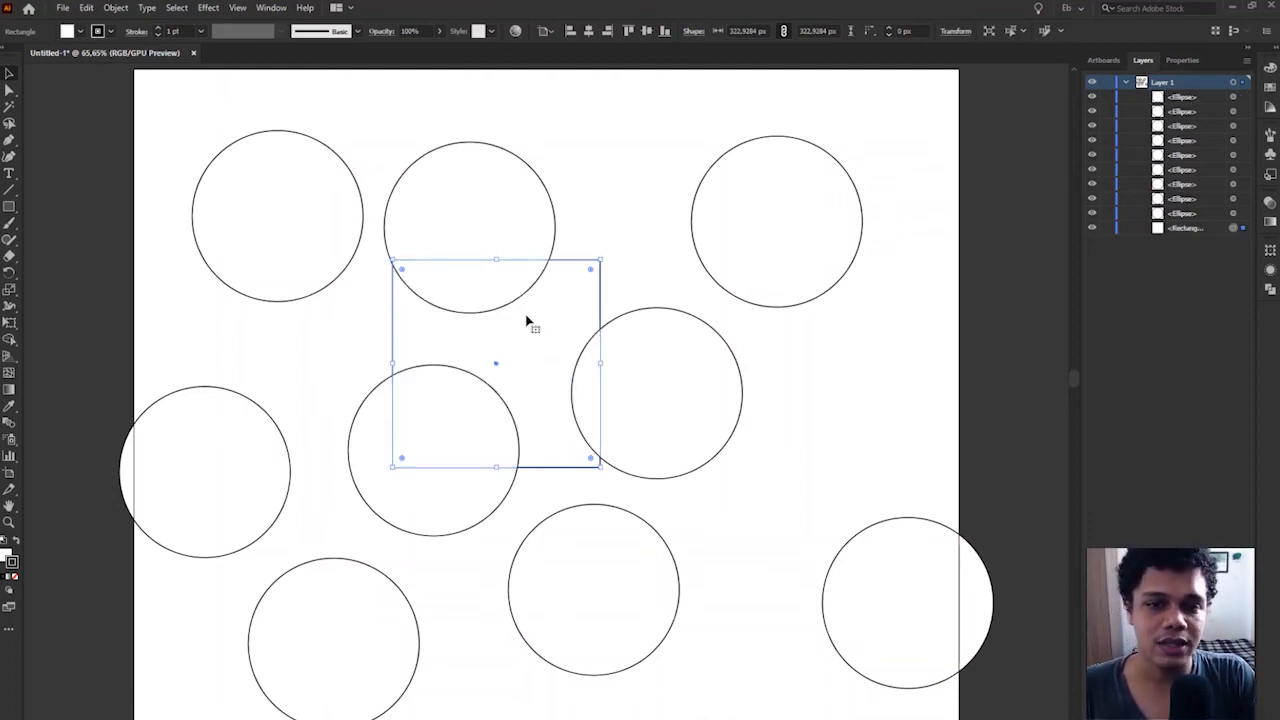
key(ctrl+shift+bracketright)
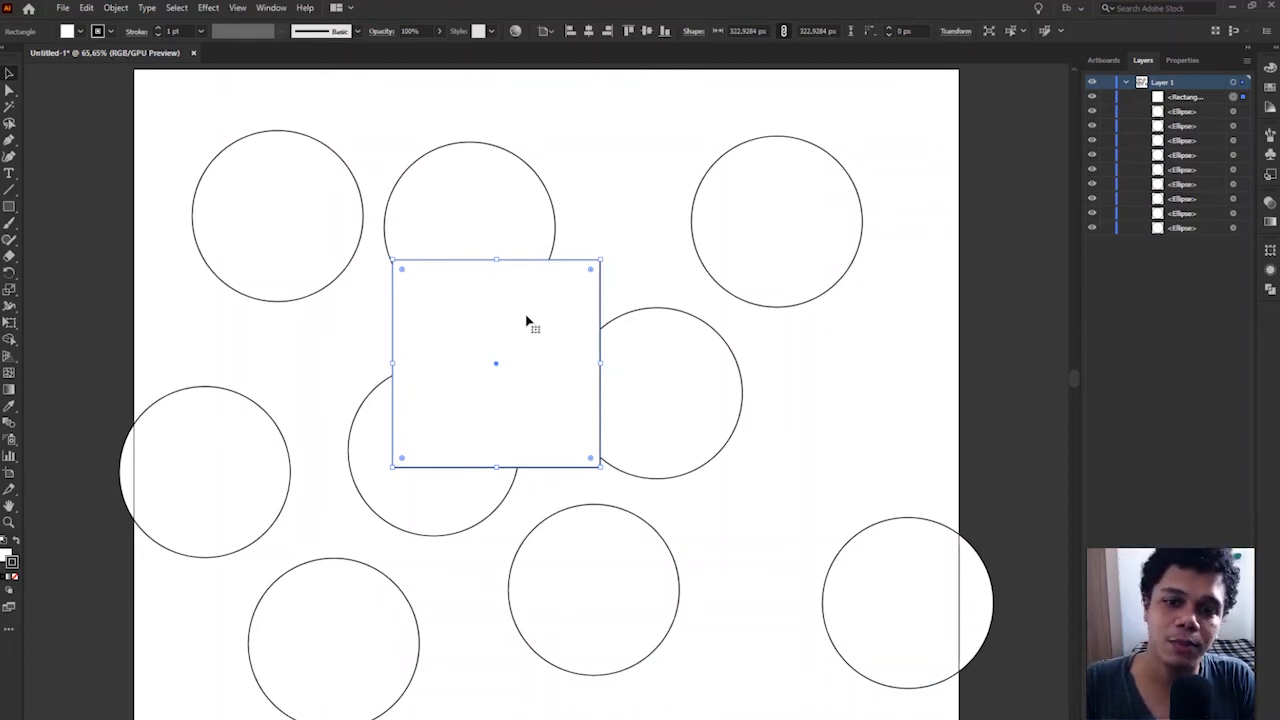
right_click(527, 322)
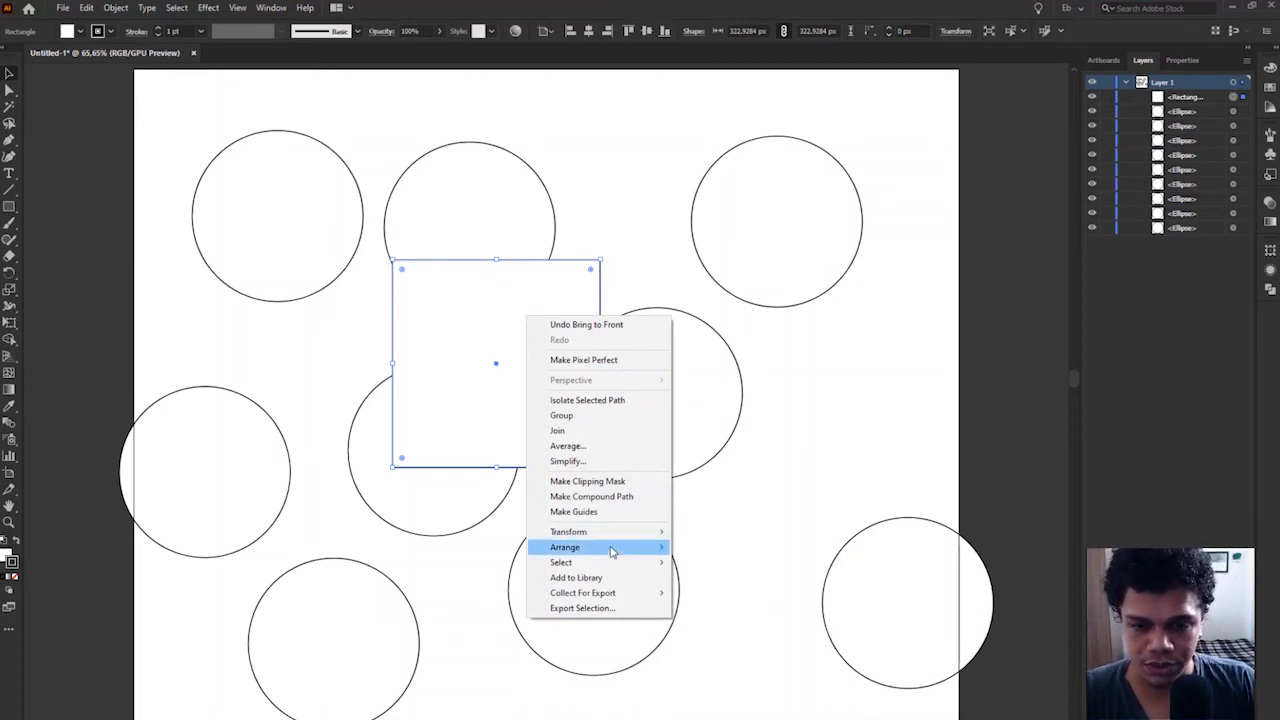
mouse_move(612, 553)
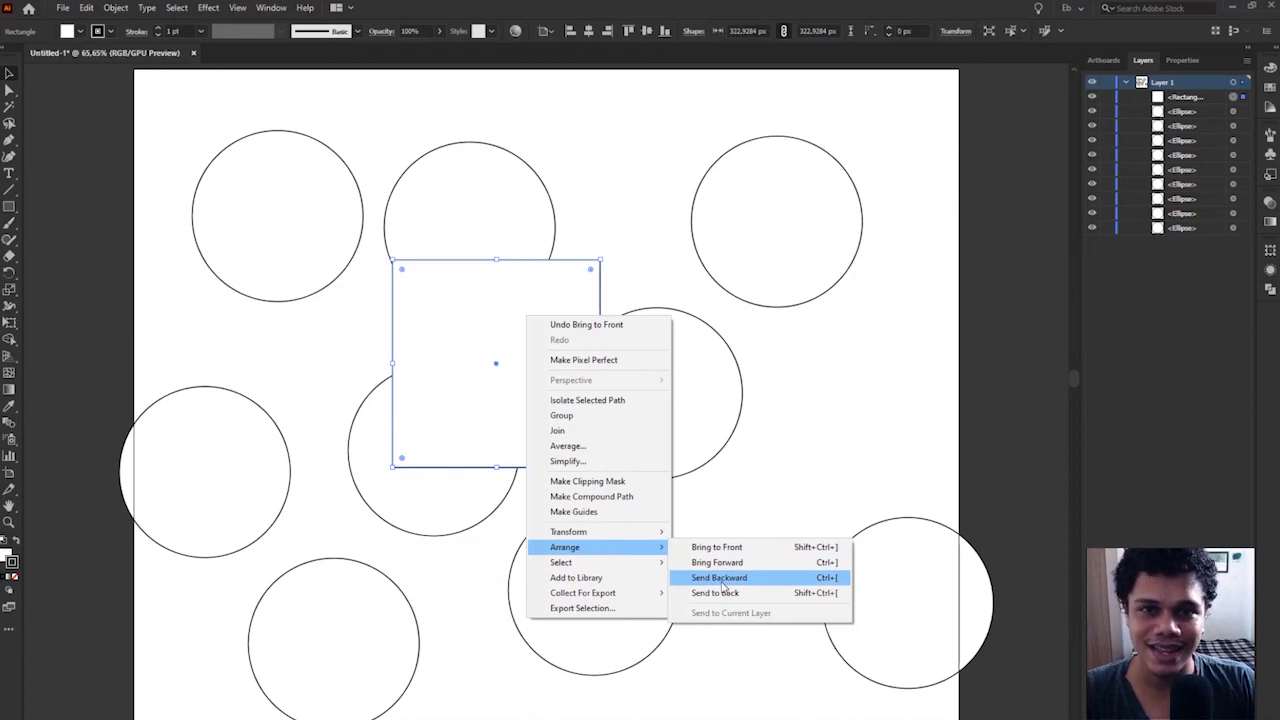
click(718, 578)
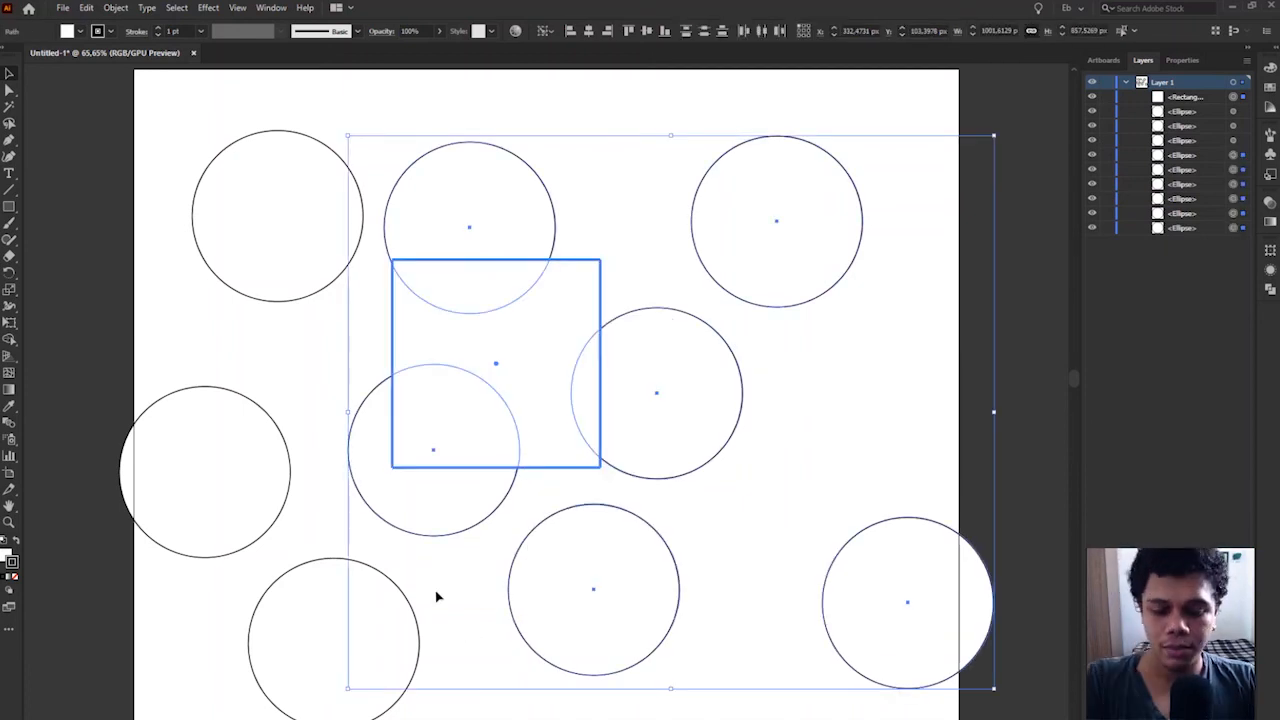
Delete the square and all circles except the upper-left one, and move that circle toward the upper middle of the artboard
key(Delete)
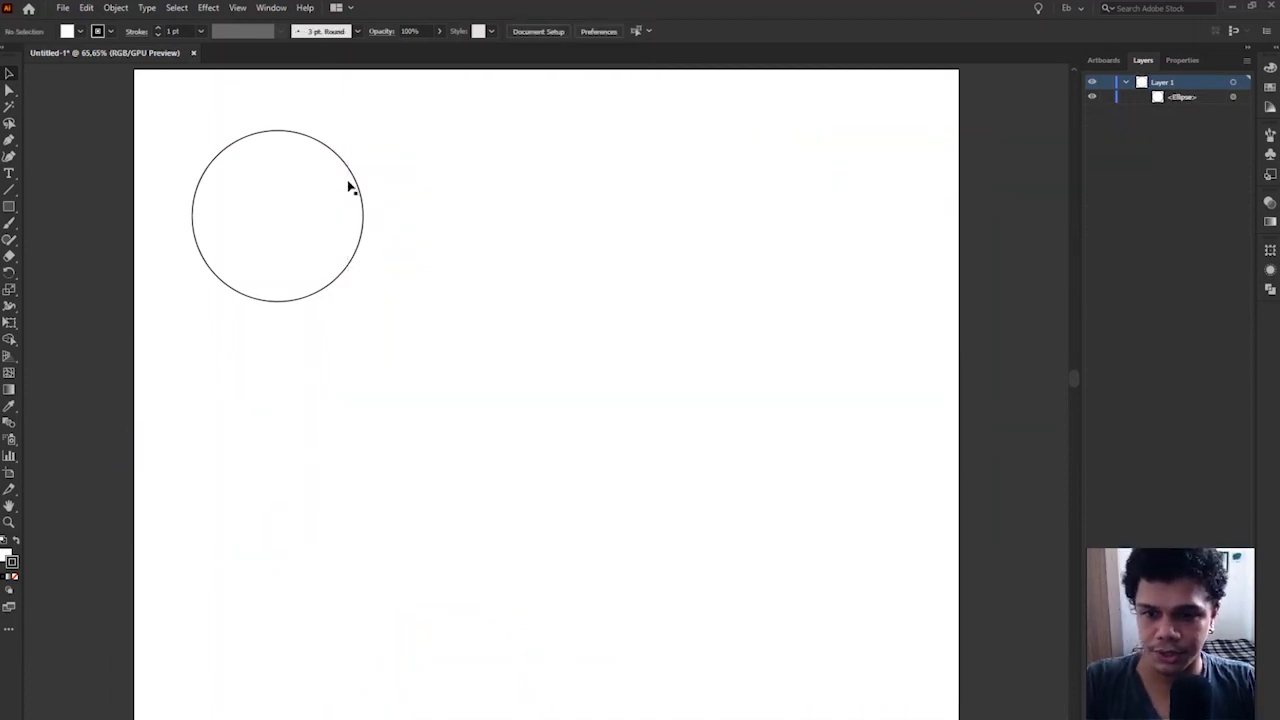
drag(351, 186, 519, 243)
click(609, 290)
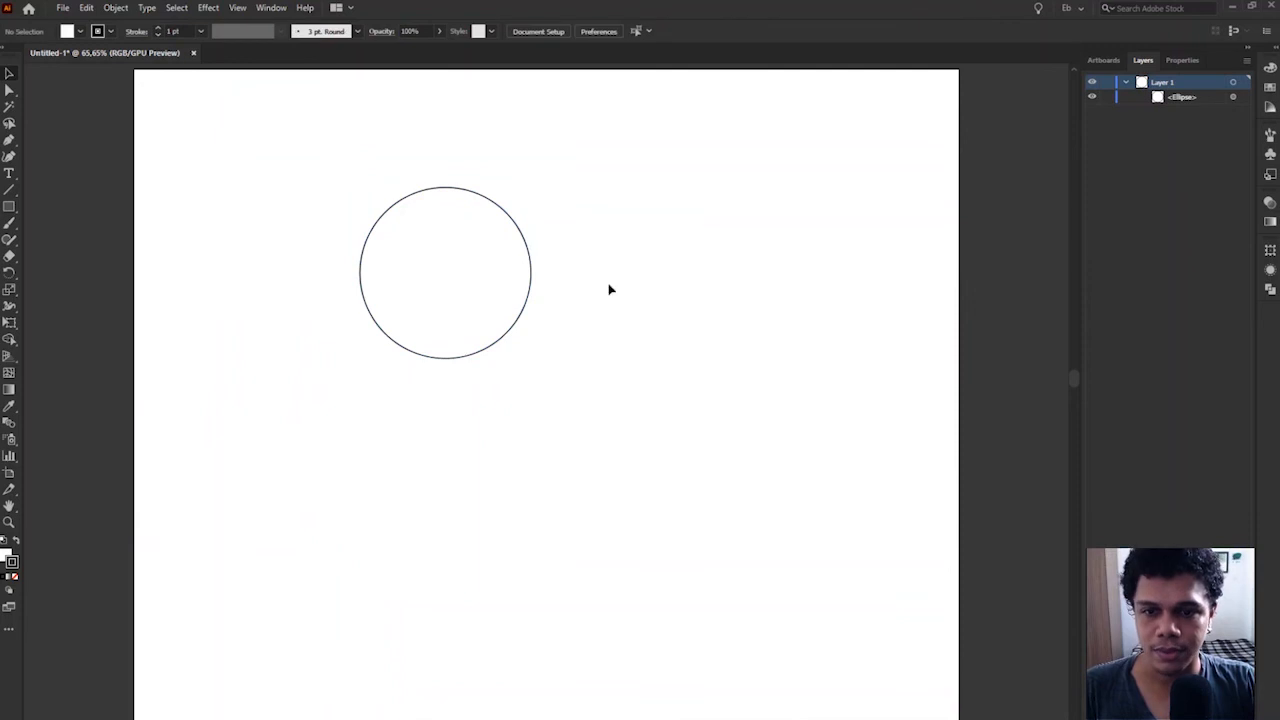
Draw a square about 306 px wide overlapping the lower-right part of the circle
key(m)
drag(664, 238, 466, 435)
key(v)
Create a second layer above the existing one, and select the square on the first layer
click(729, 254)
key(ctrl+l)
click(641, 352)
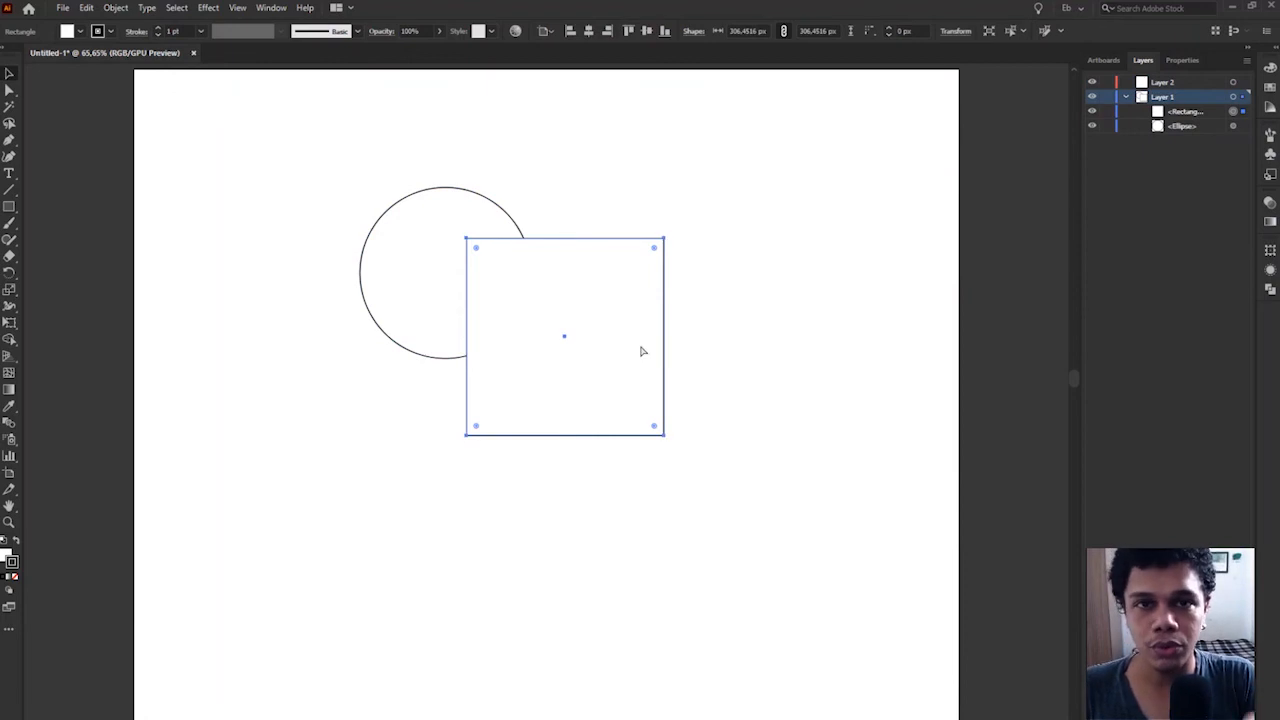
Cut the square from Layer 1 and paste it in front of the circle on the same layer
key(ctrl+x)
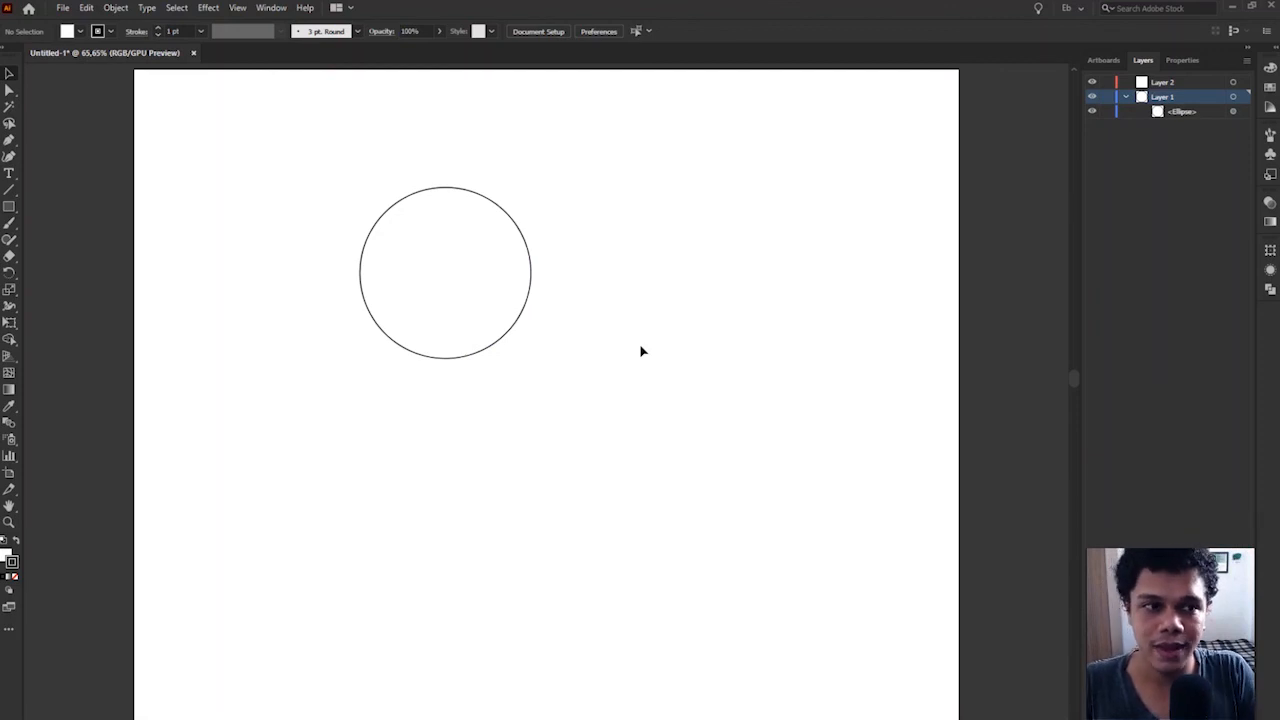
click(516, 268)
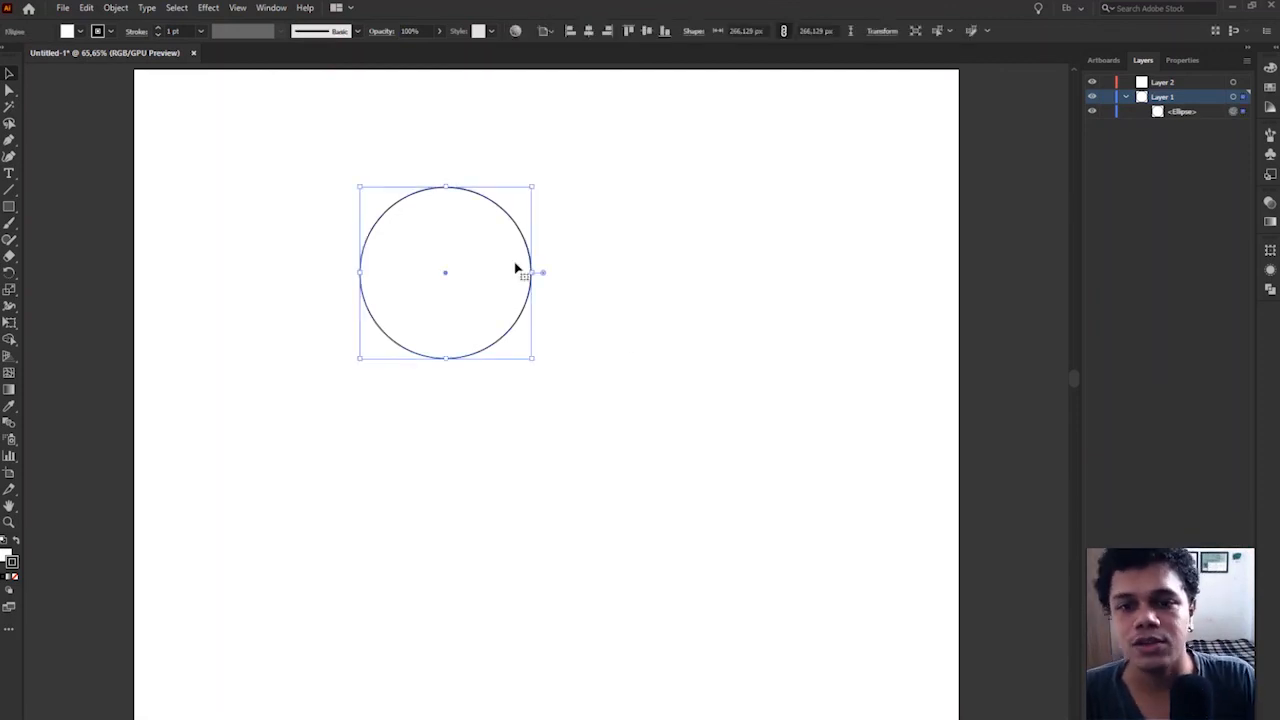
key(ctrl+f)
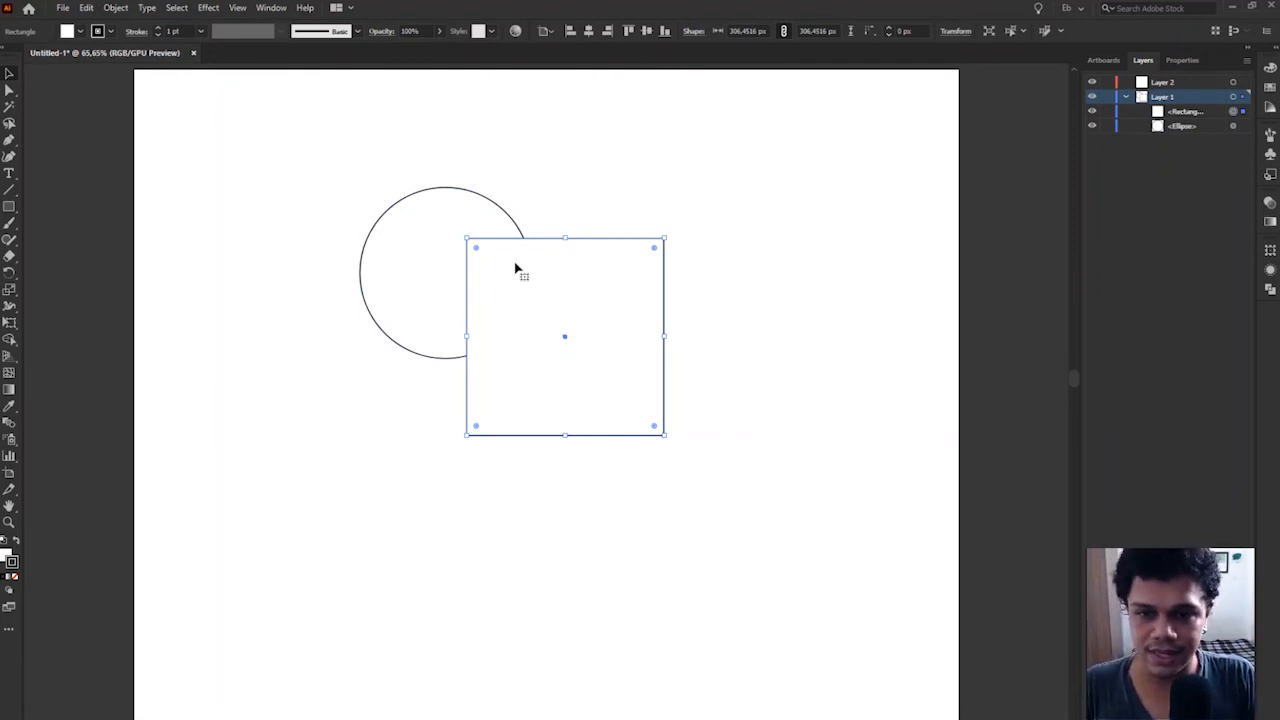
Delete the pasted square from Layer 1 and paste the cut copy in front, at its original position, on Layer 2
key(Delete)
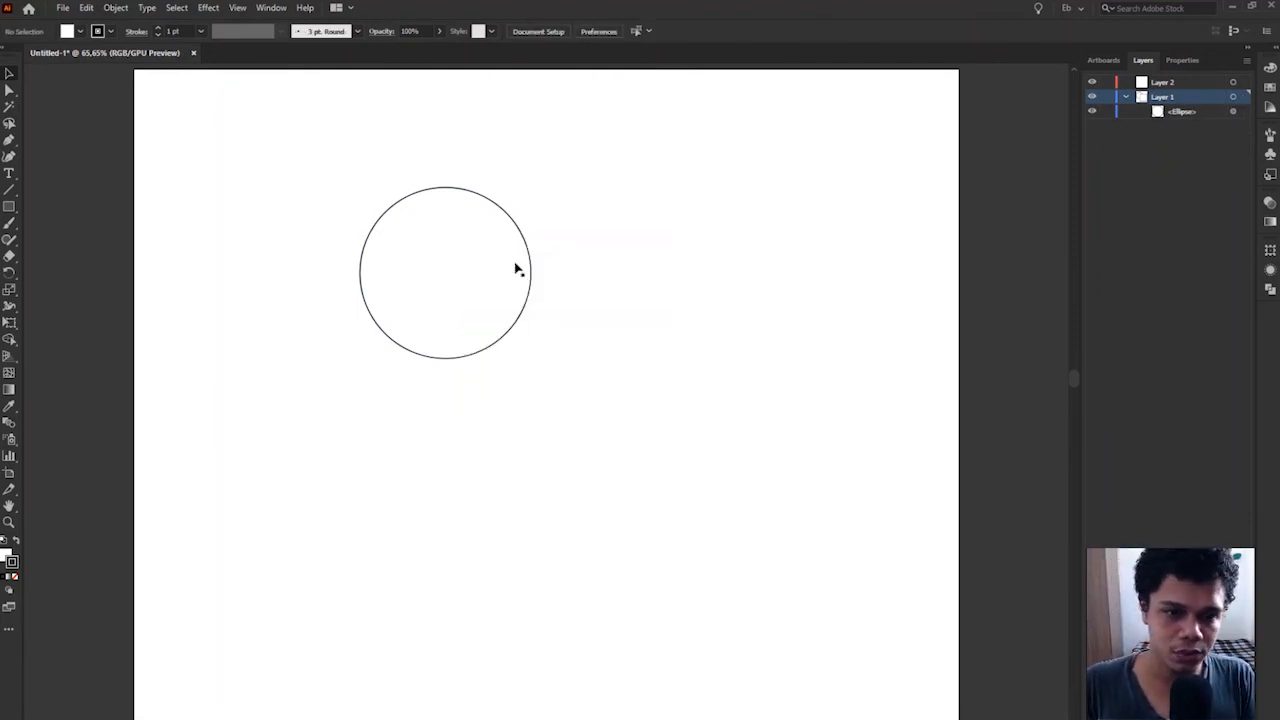
click(1177, 83)
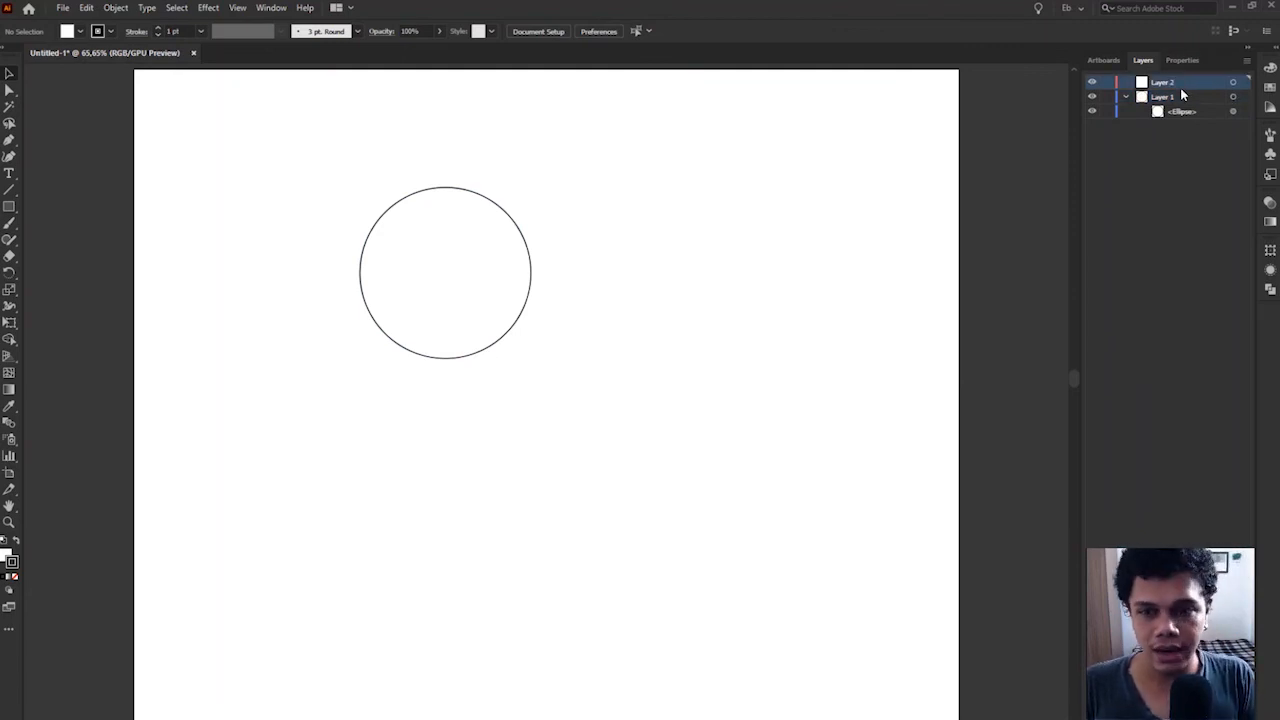
key(ctrl+f)
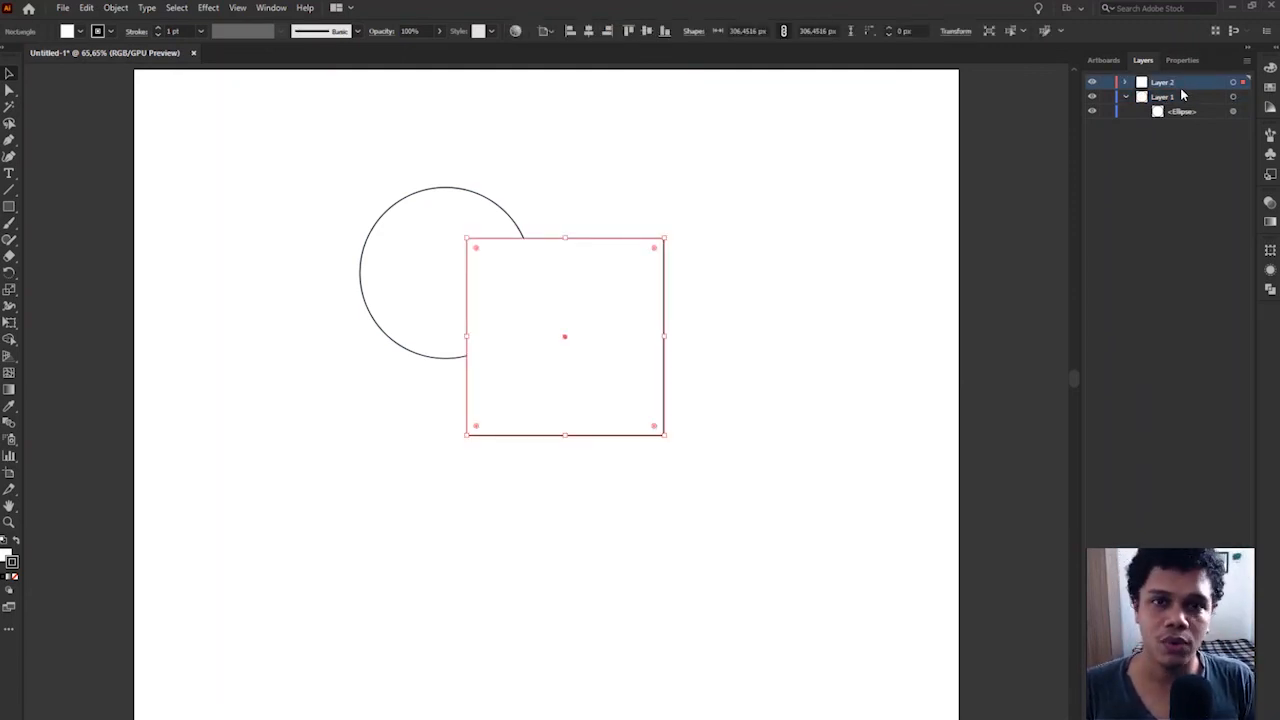